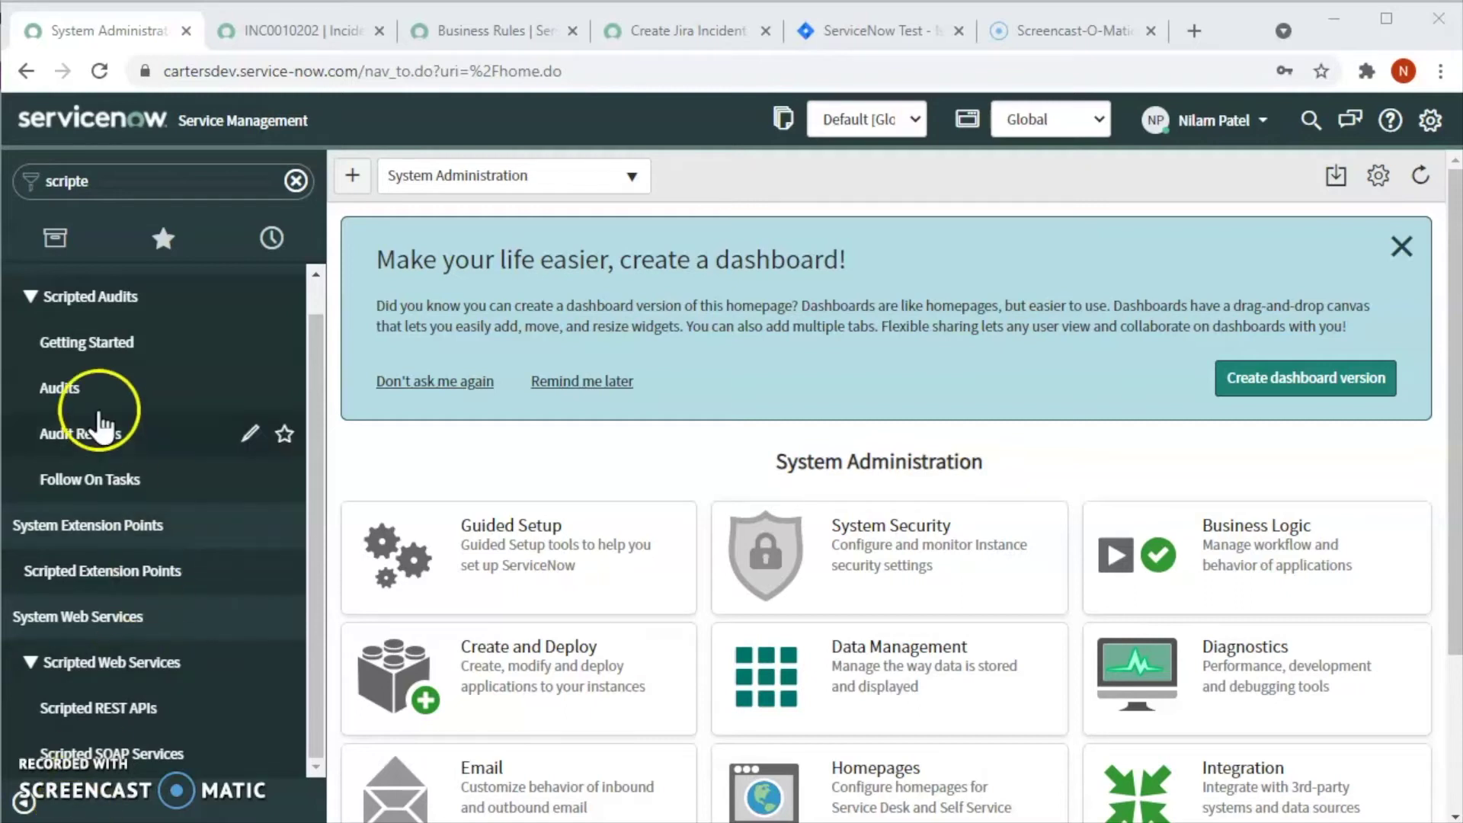
Copy incident INC0010202 into a new record and set its caller from recent selections
click(304, 30)
right_click(379, 126)
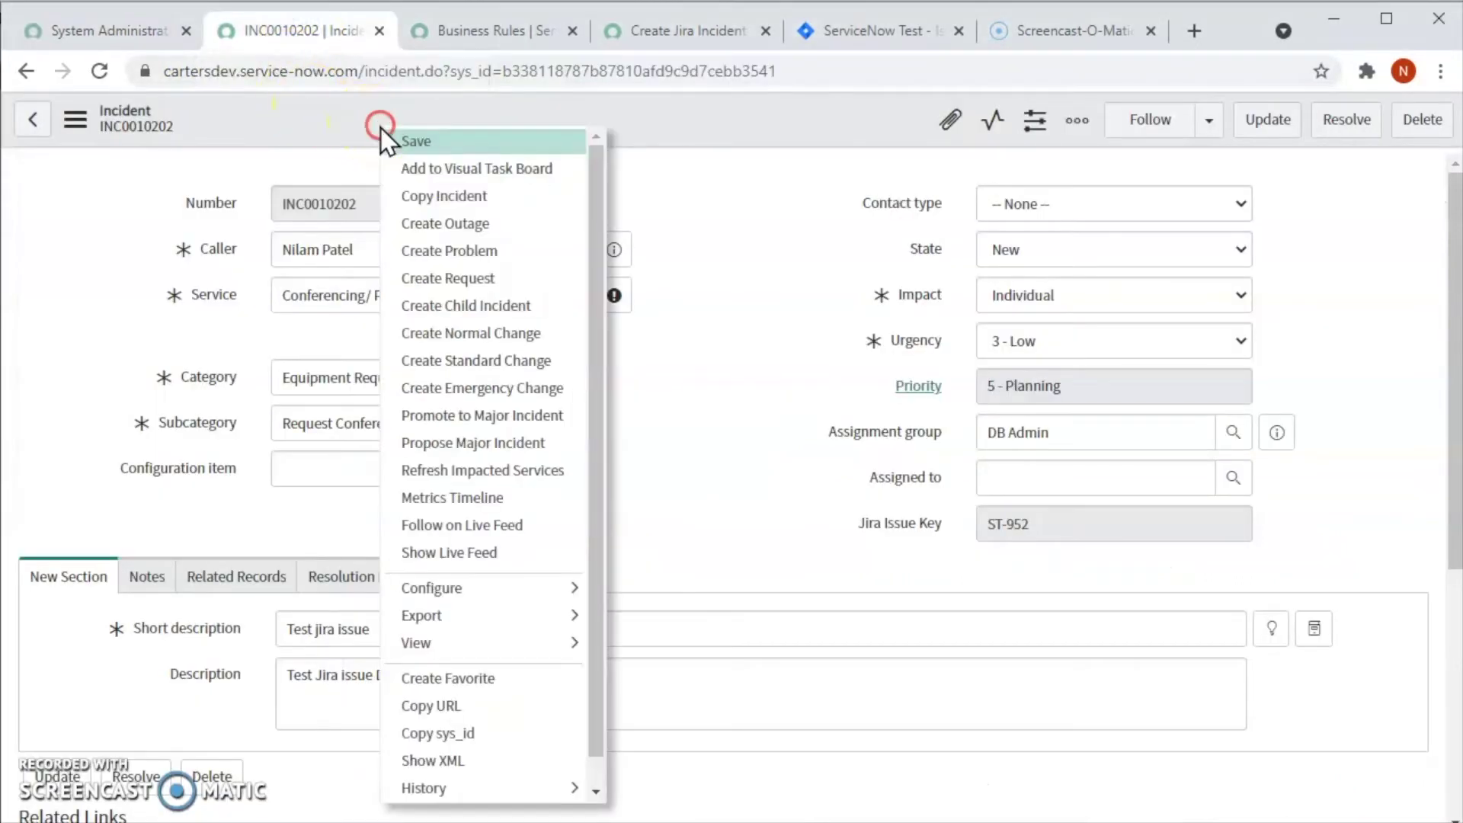
click(460, 196)
click(378, 253)
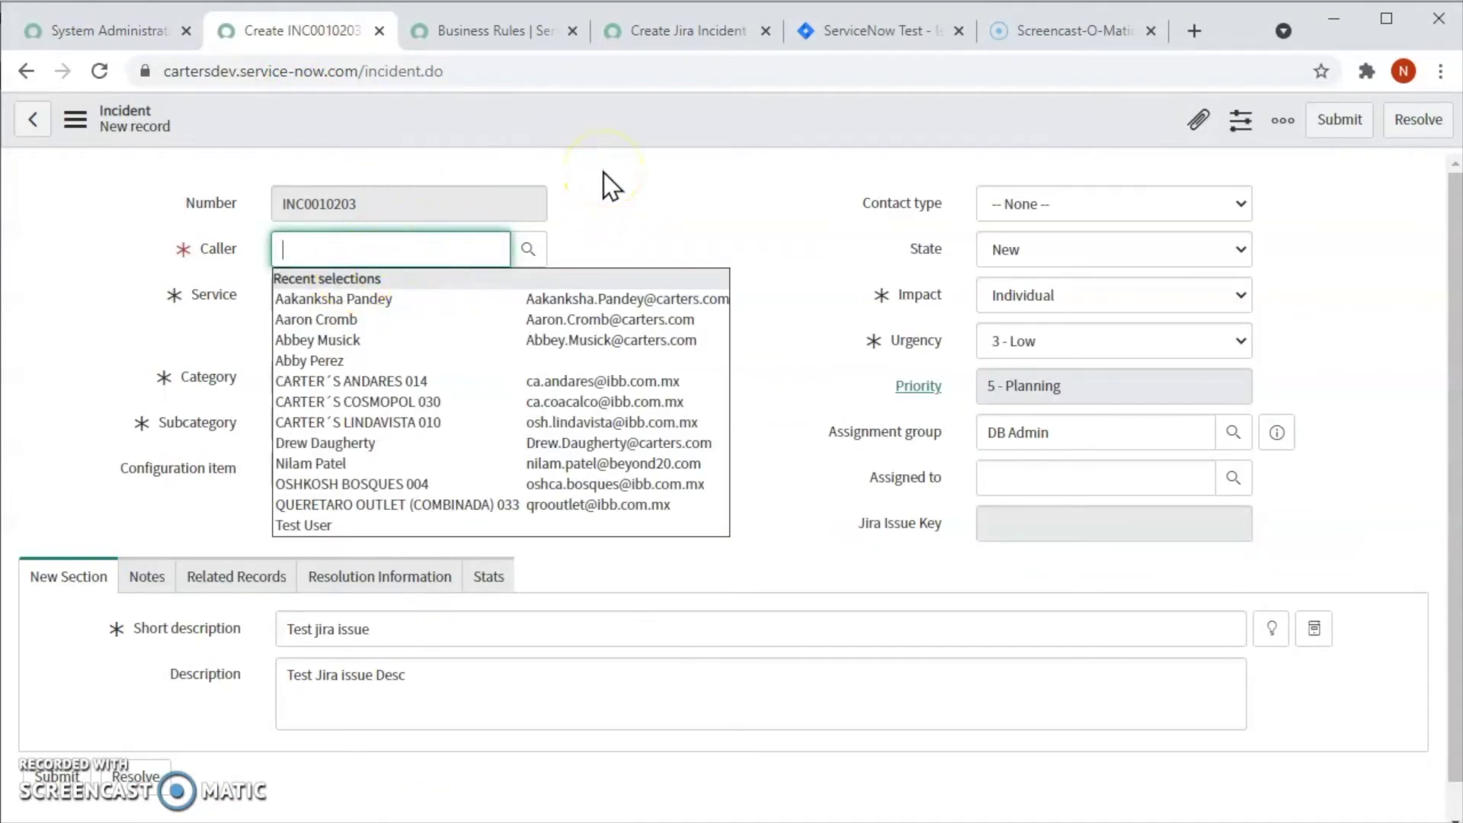
click(335, 463)
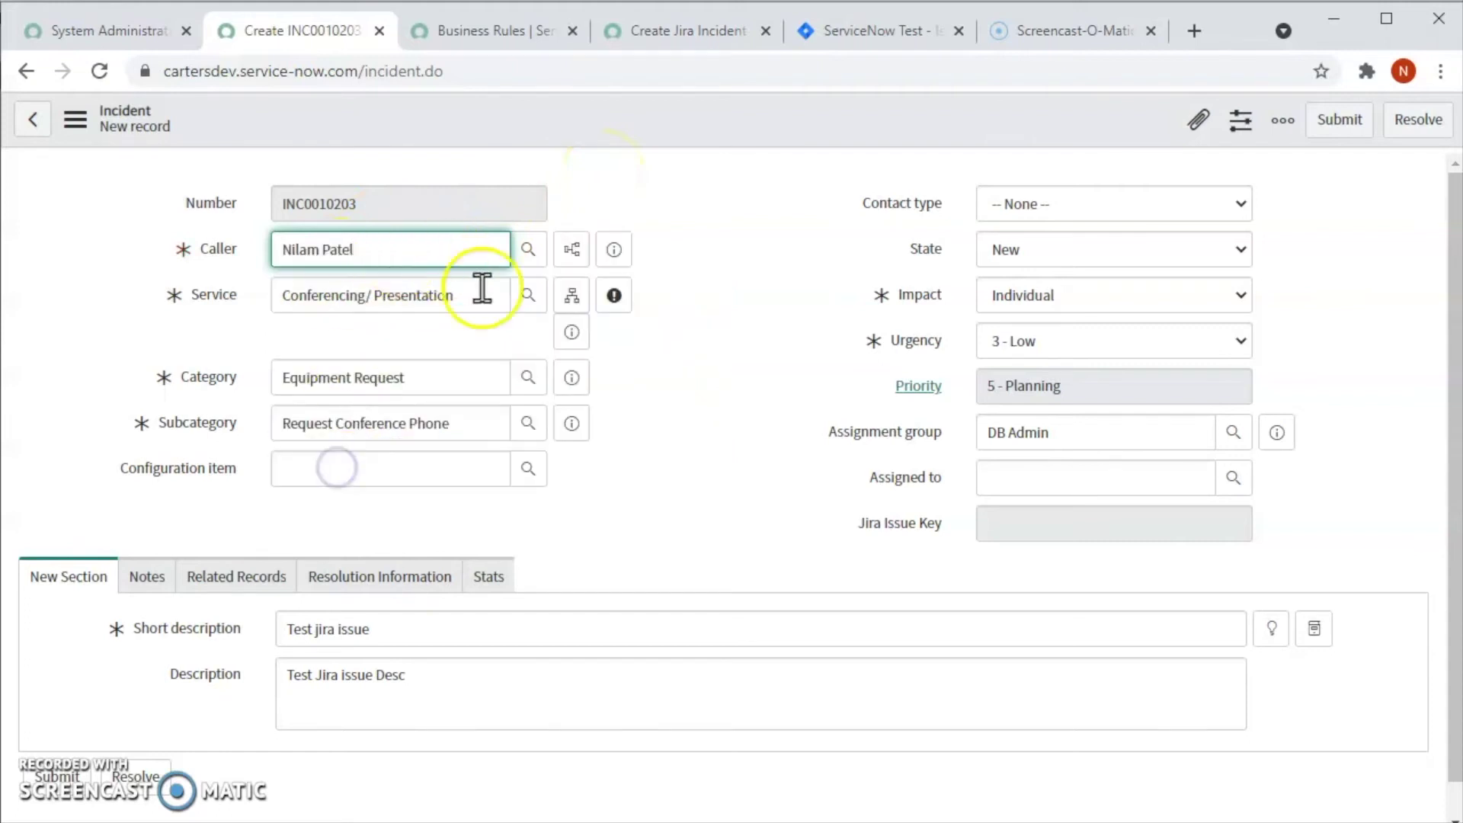
Append ' Short Desc' to the short description, making it 'Test jira issue Short Desc'
right_click(676, 119)
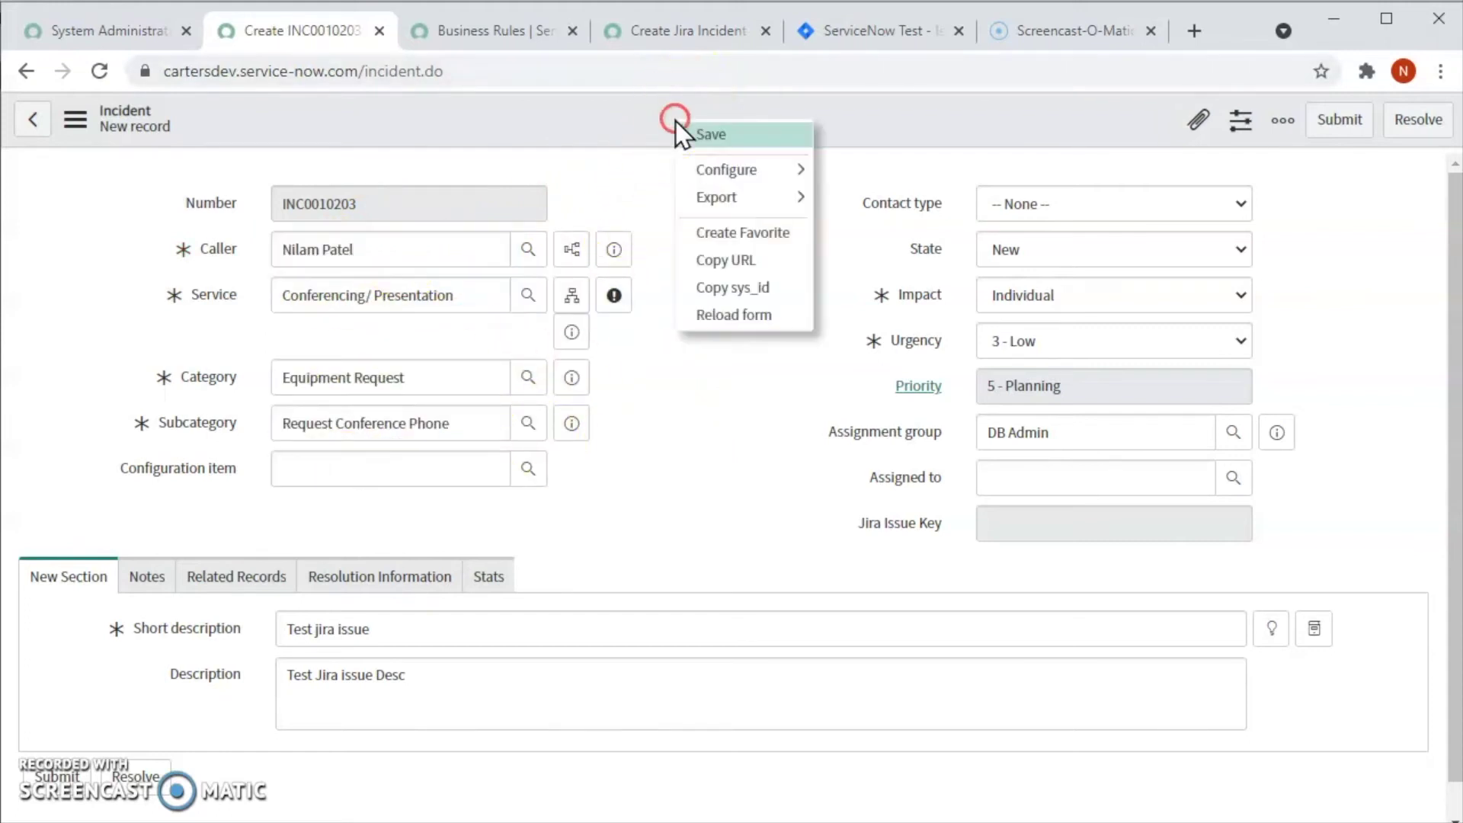
click(372, 630)
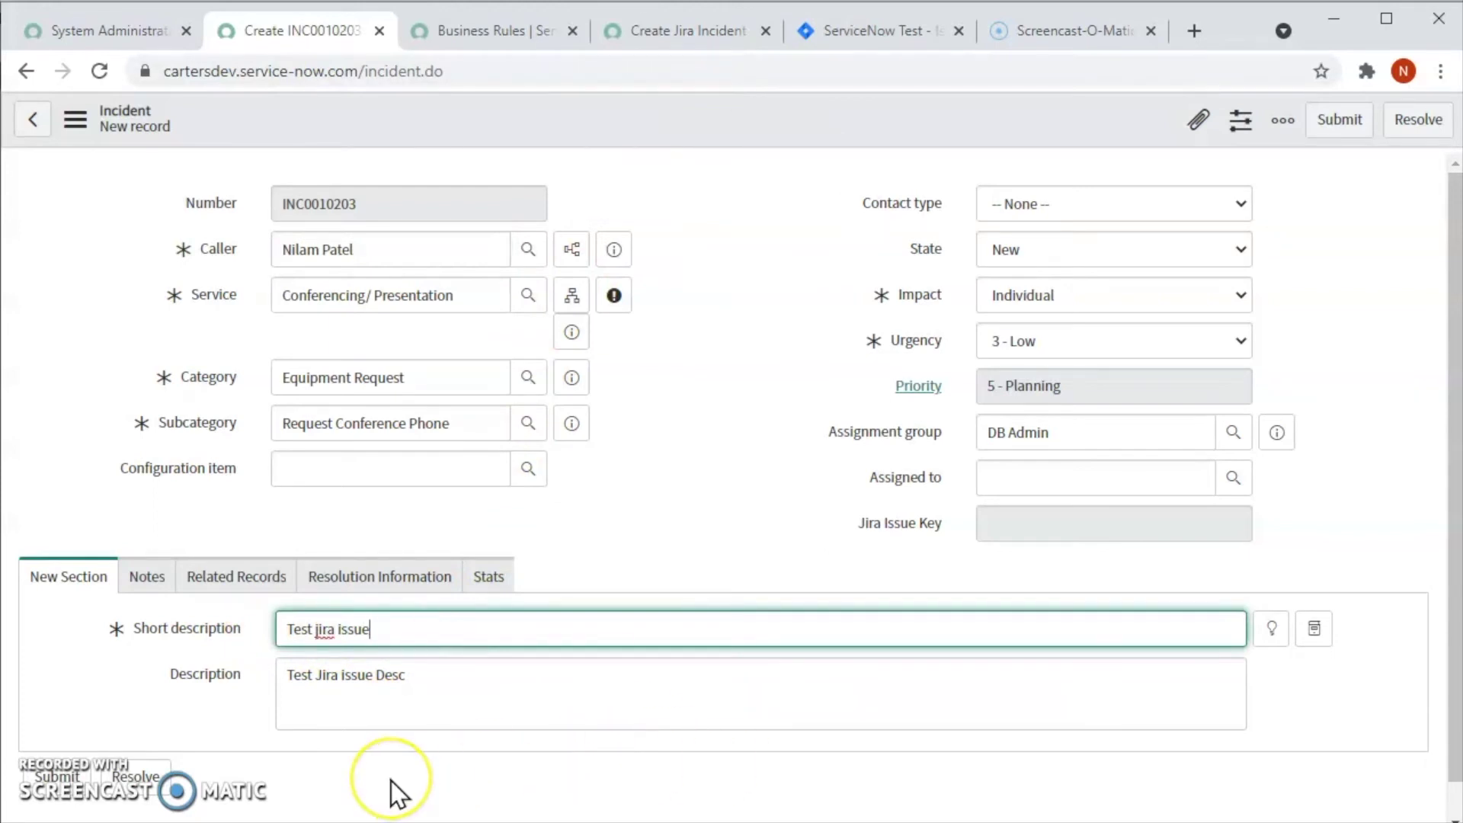
text(Shor)
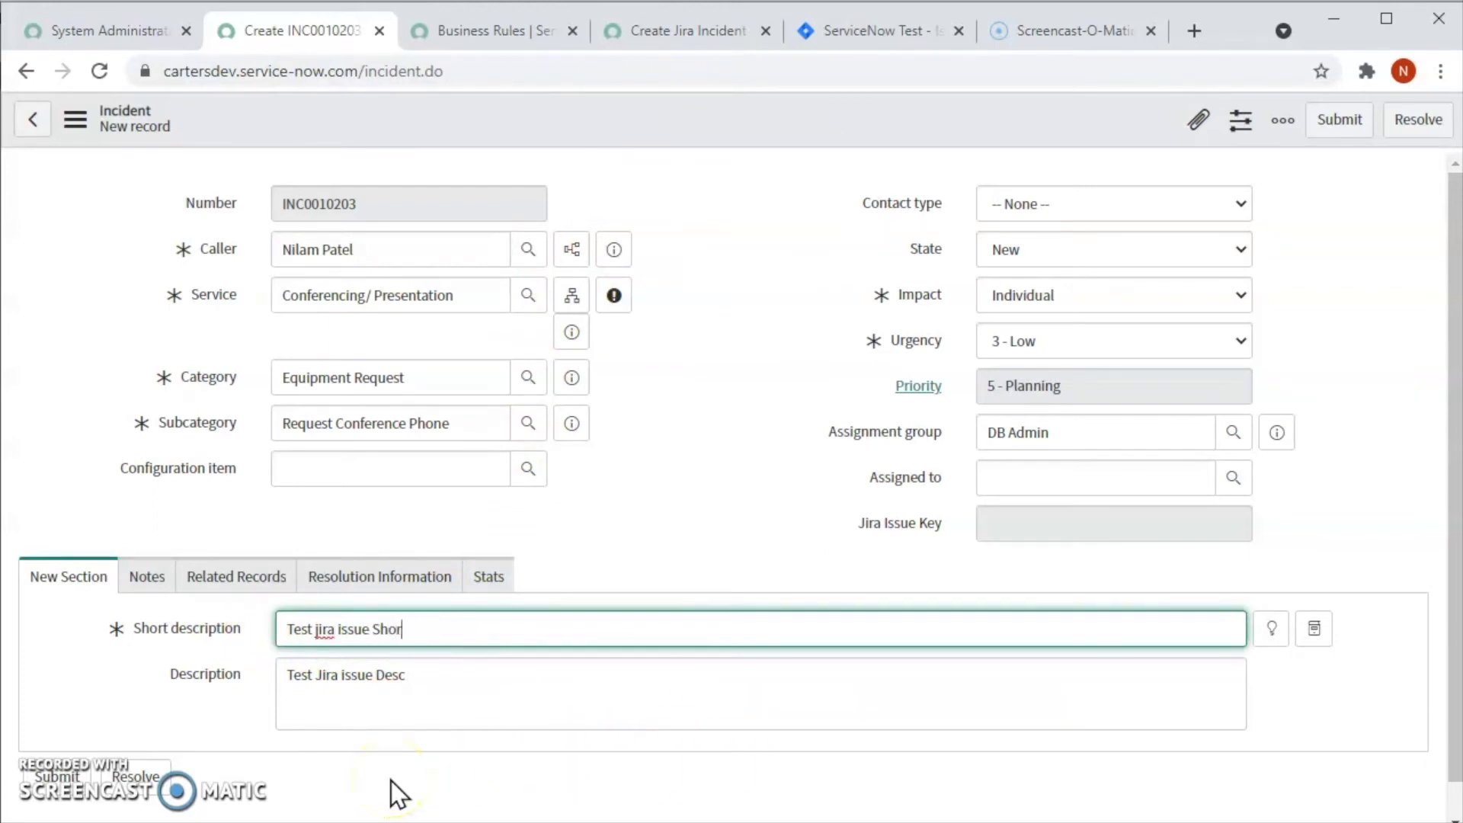
text(t Desc)
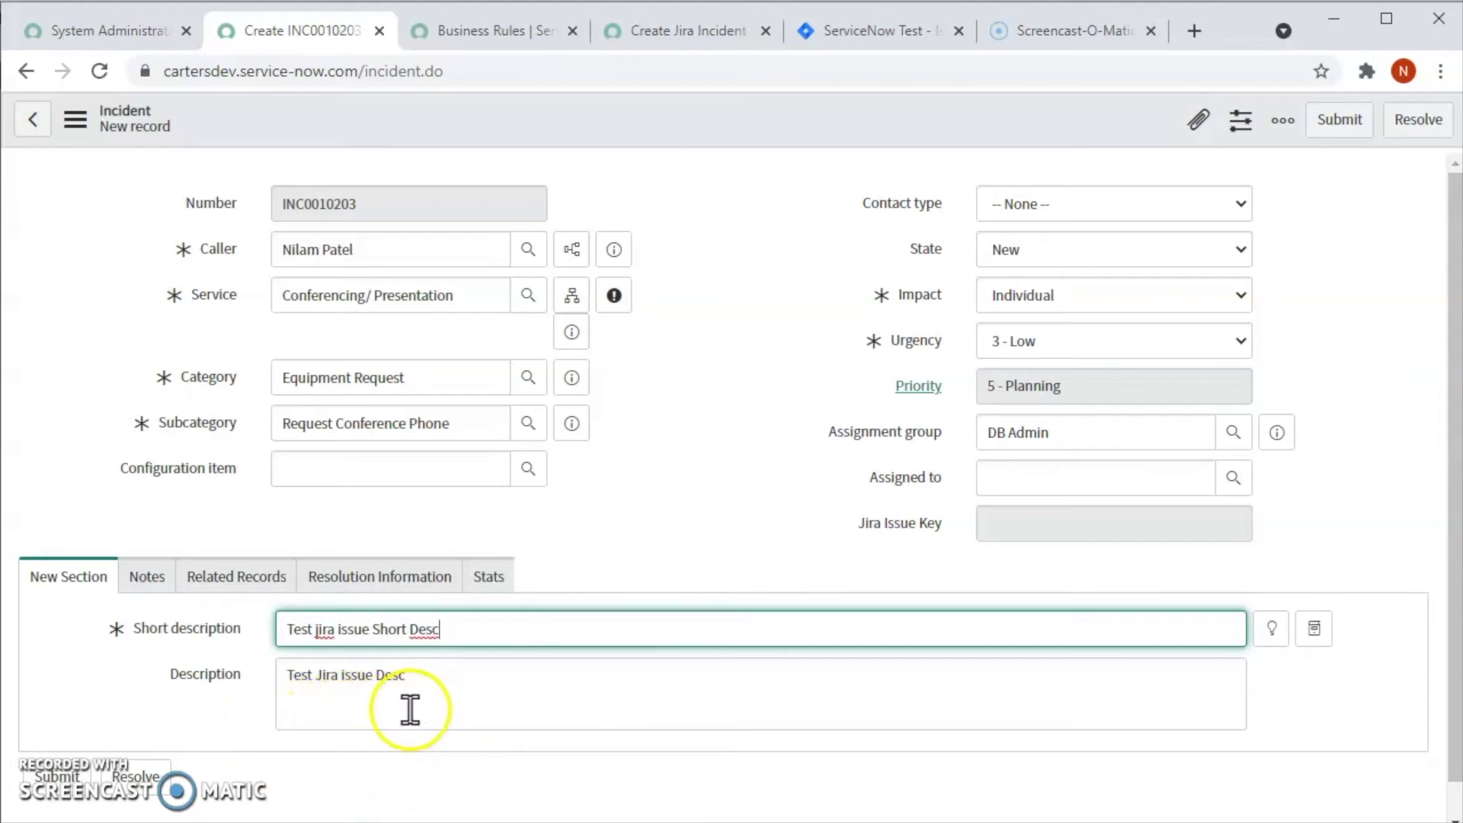
Save the new incident INC0010203 from the form header menu
click(800, 126)
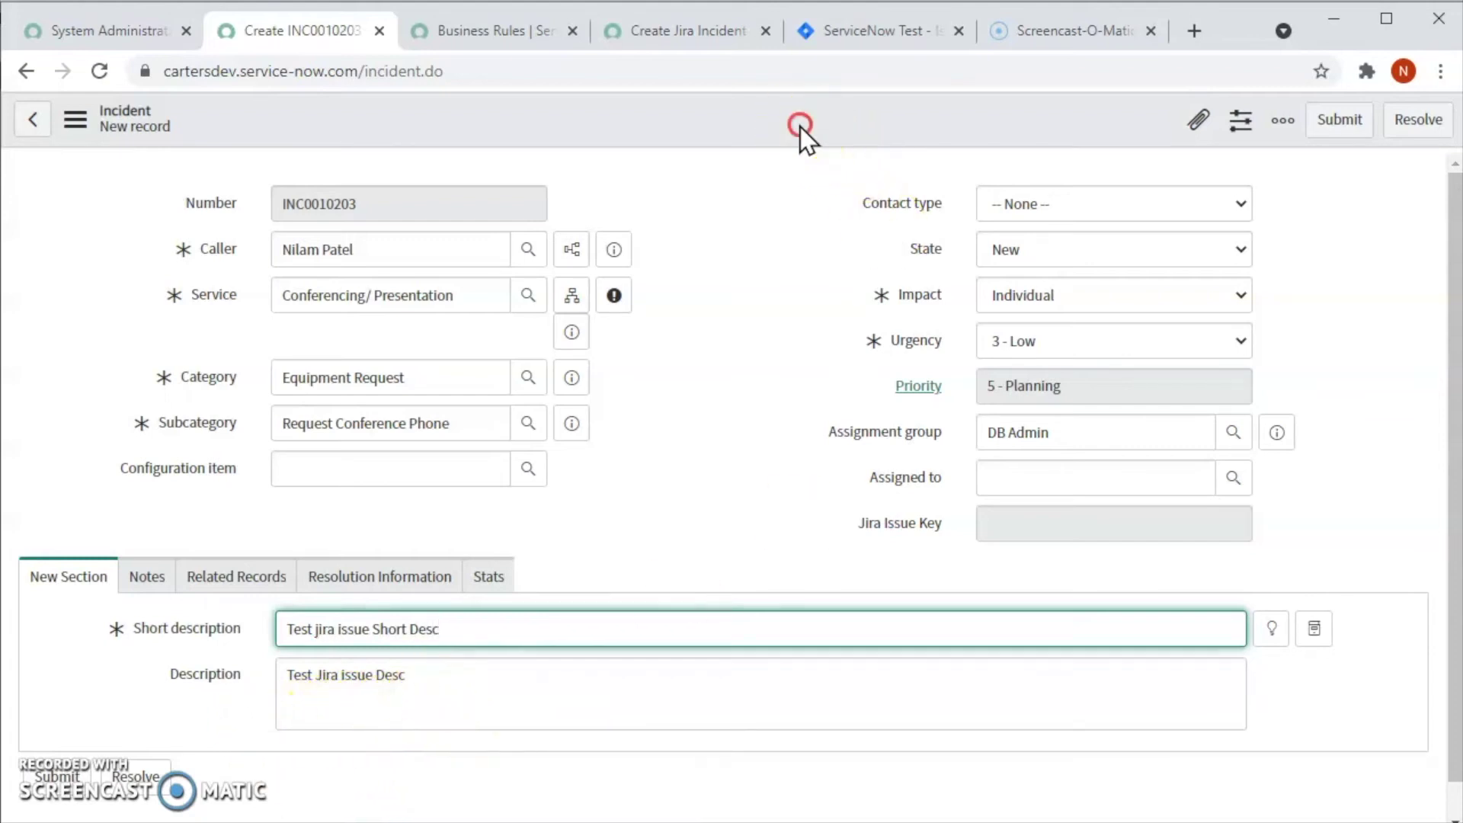
right_click(800, 126)
click(848, 148)
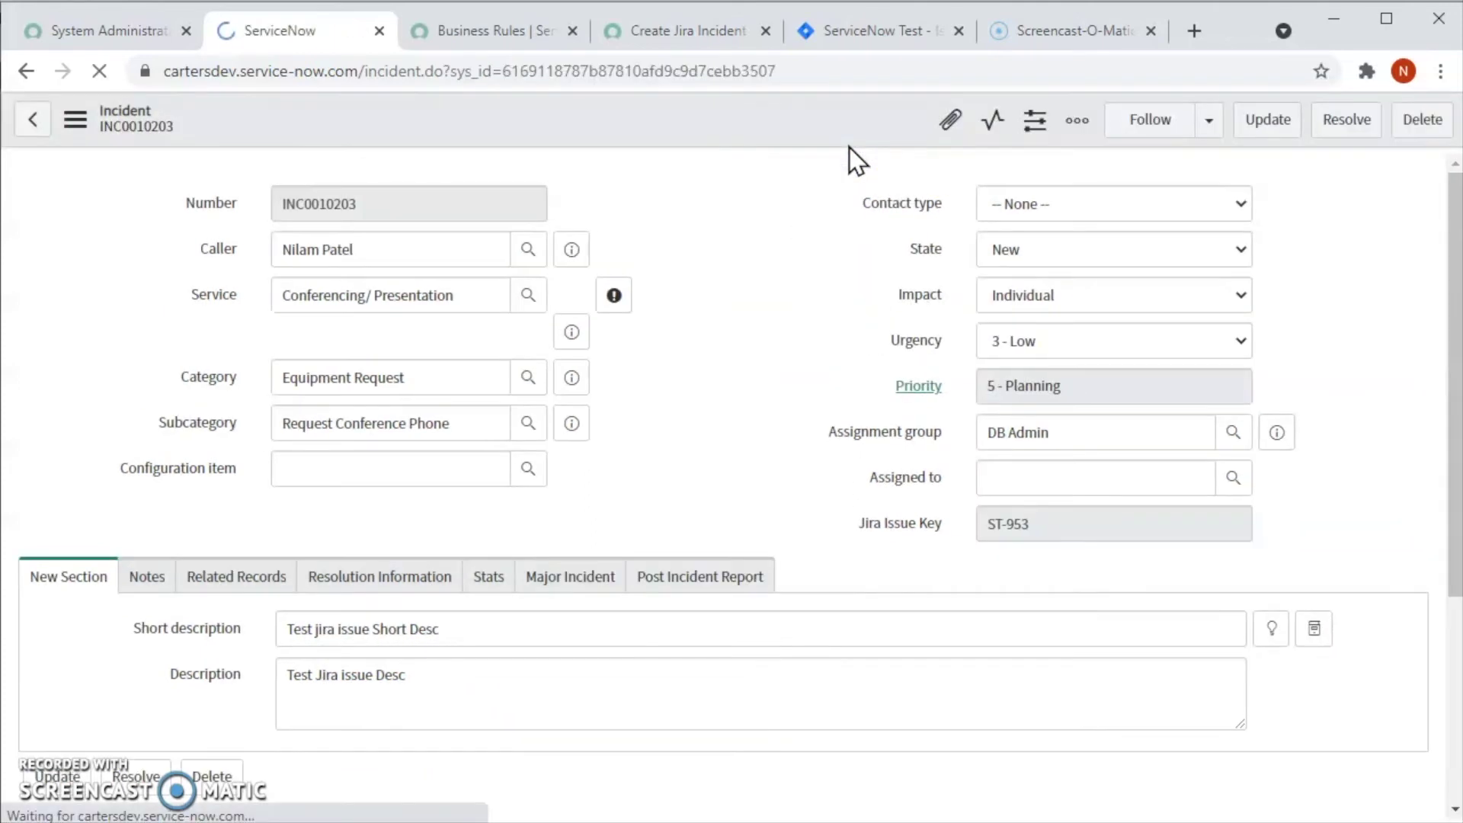
Check the saved incident number INC0010203 and its Jira Issue Key ST-953
click(365, 211)
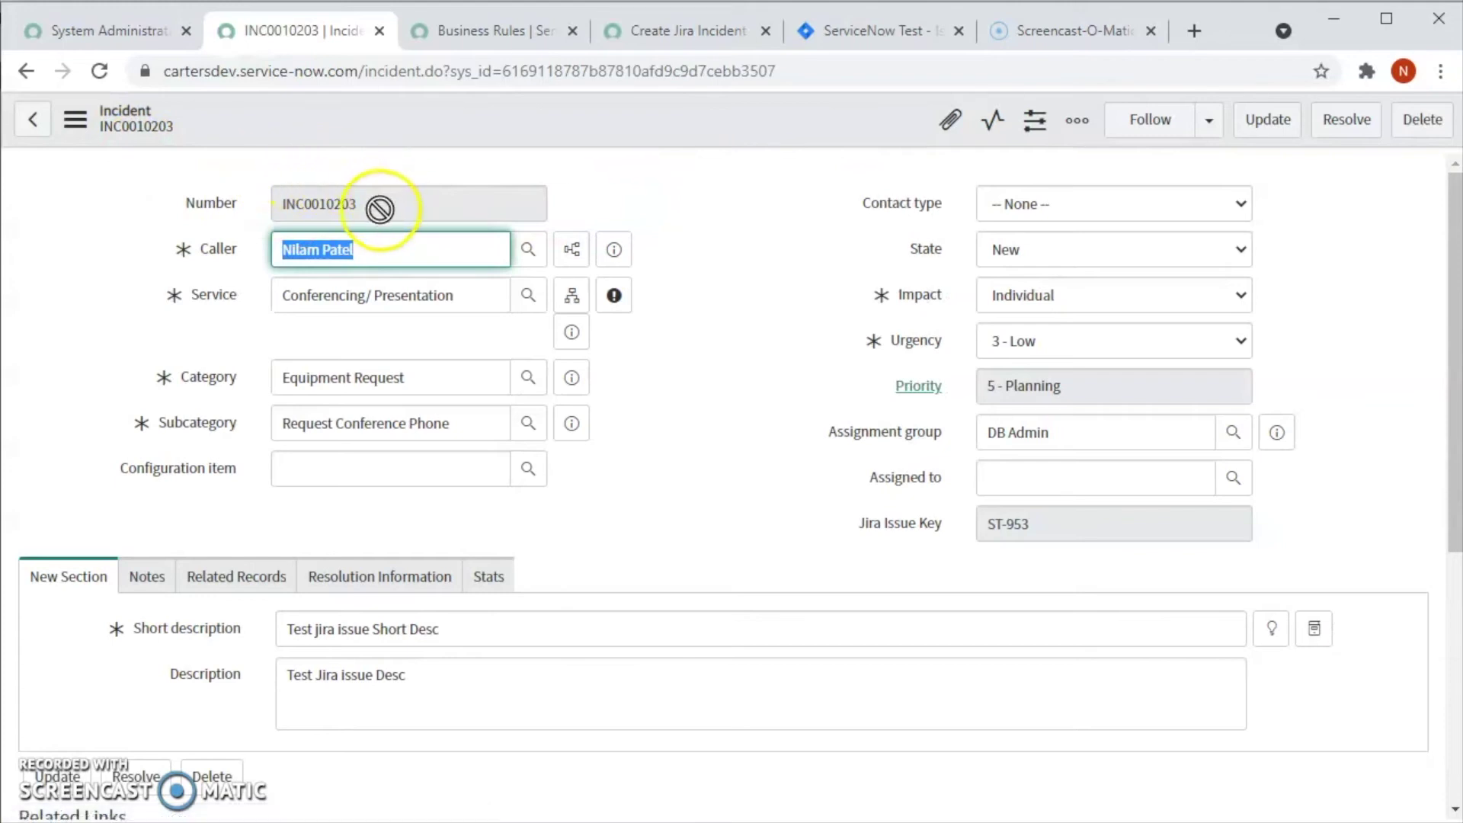
drag(367, 209, 280, 211)
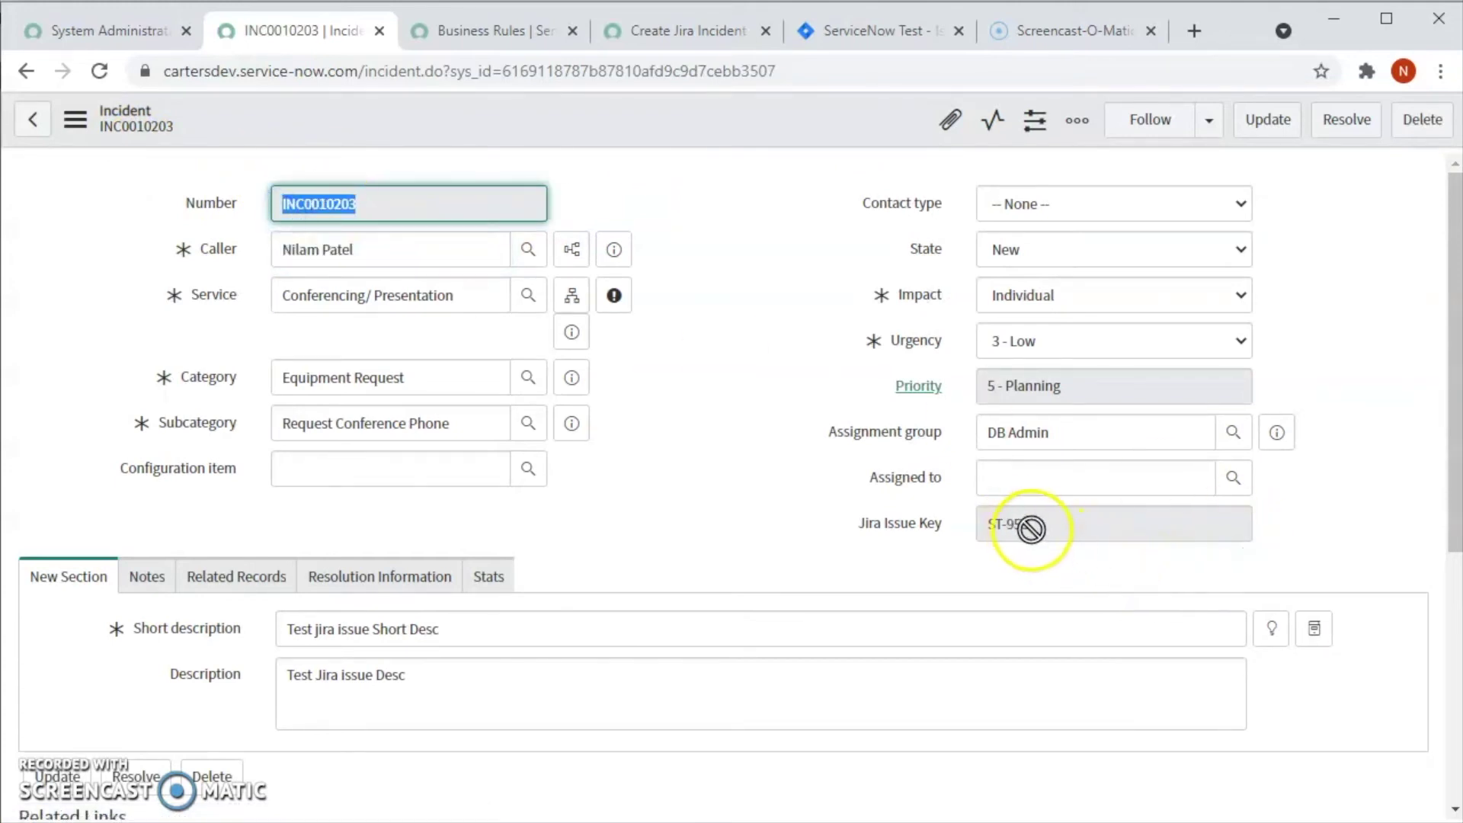
drag(1026, 522, 996, 536)
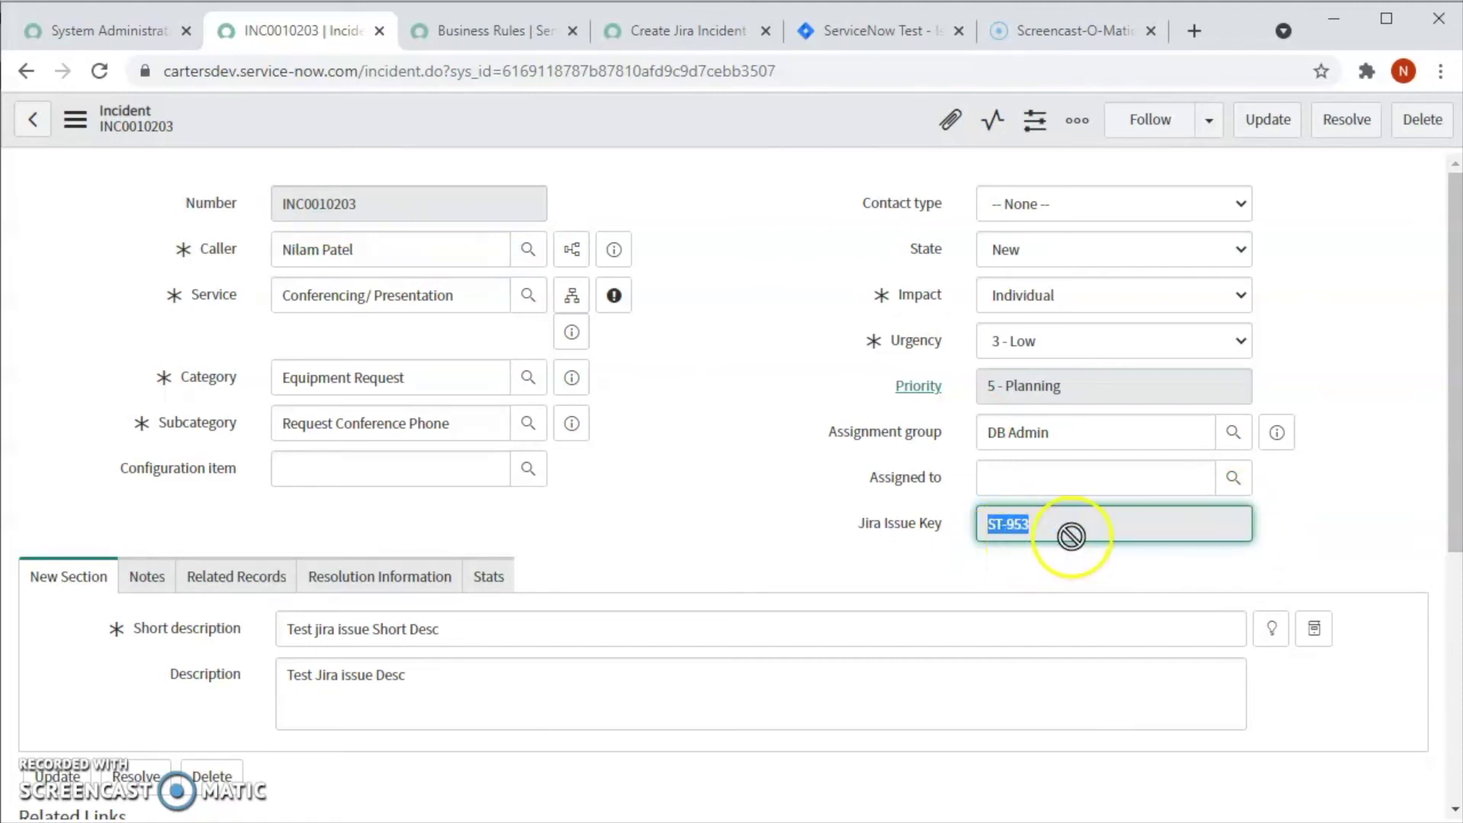
Reload the Jira 'ServiceNow Test - Issues' list so ST-953 appears at the top
click(861, 38)
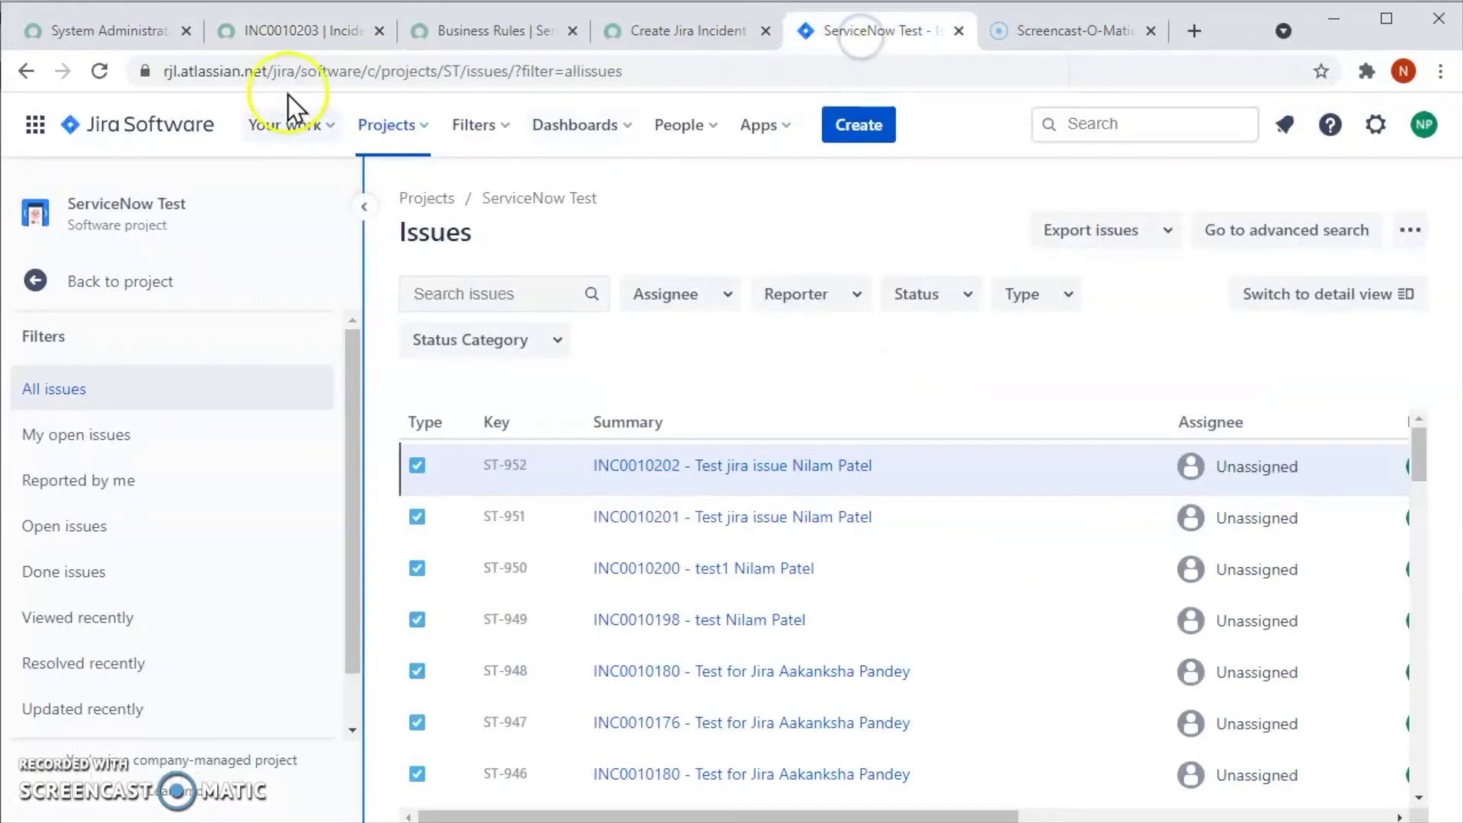
click(100, 70)
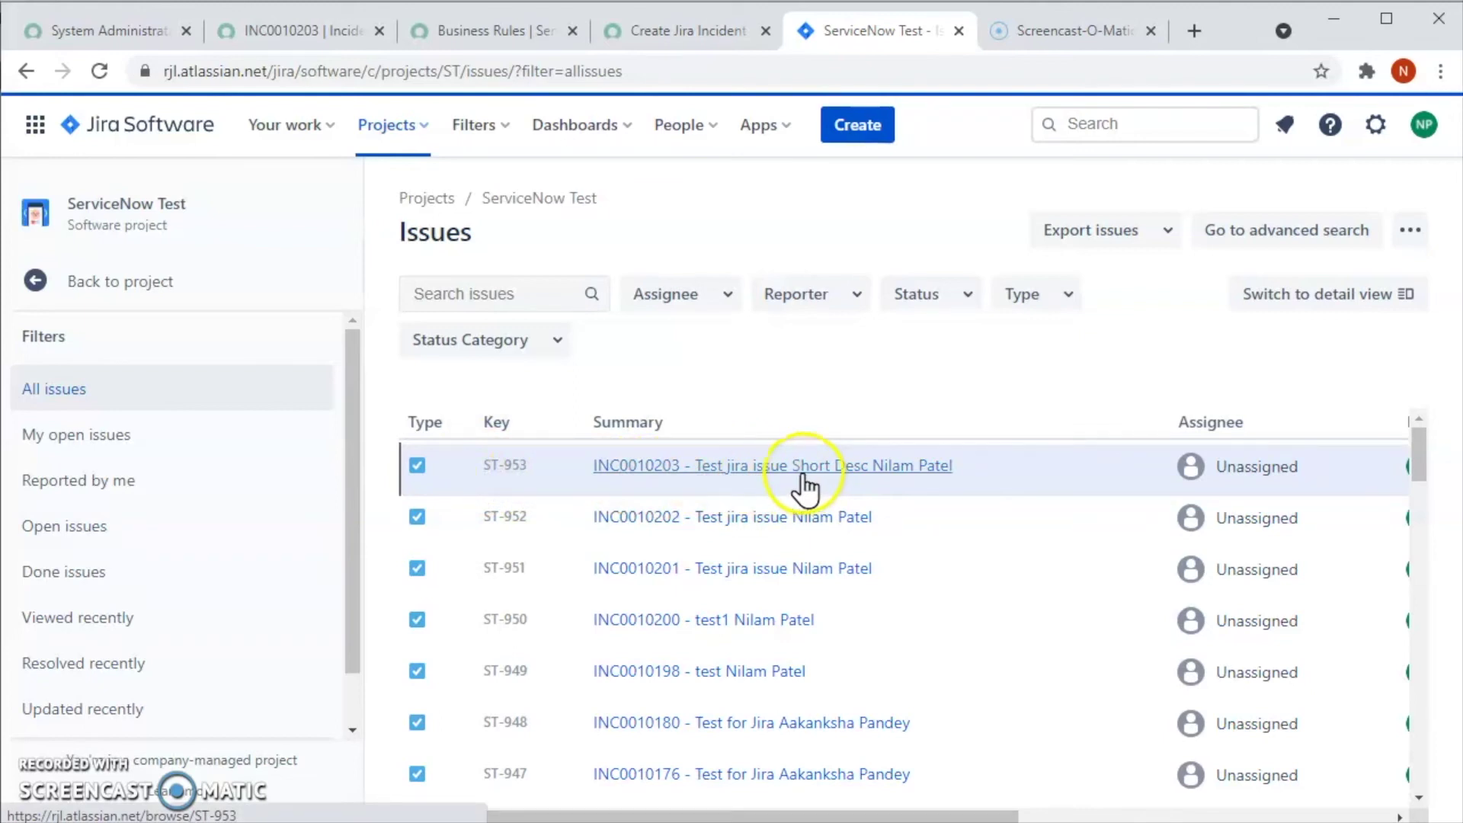
Compare incident number INC0010203 with its Jira Issue Key ST-953 in ServiceNow
click(311, 39)
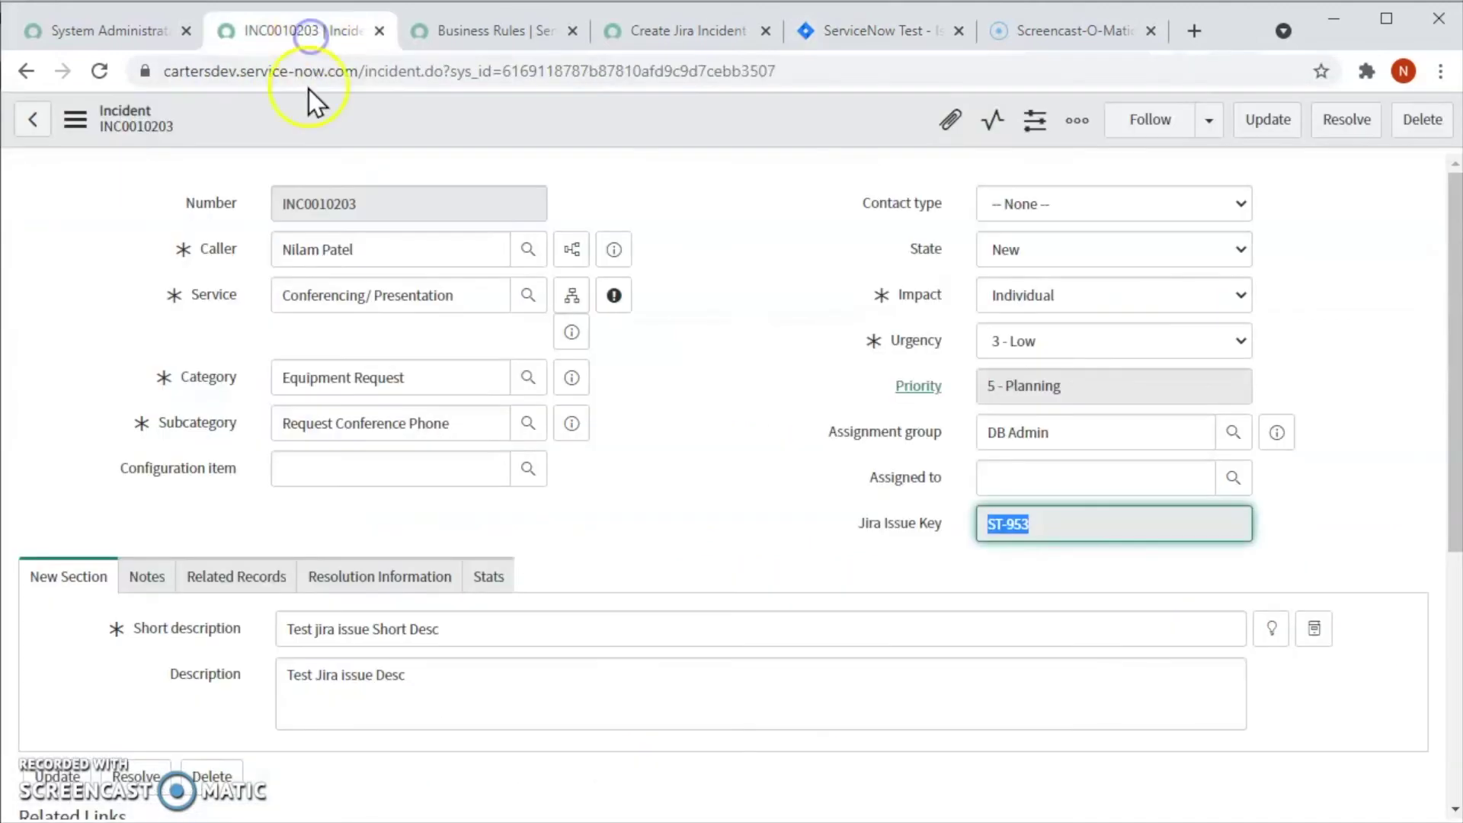
drag(366, 204, 262, 200)
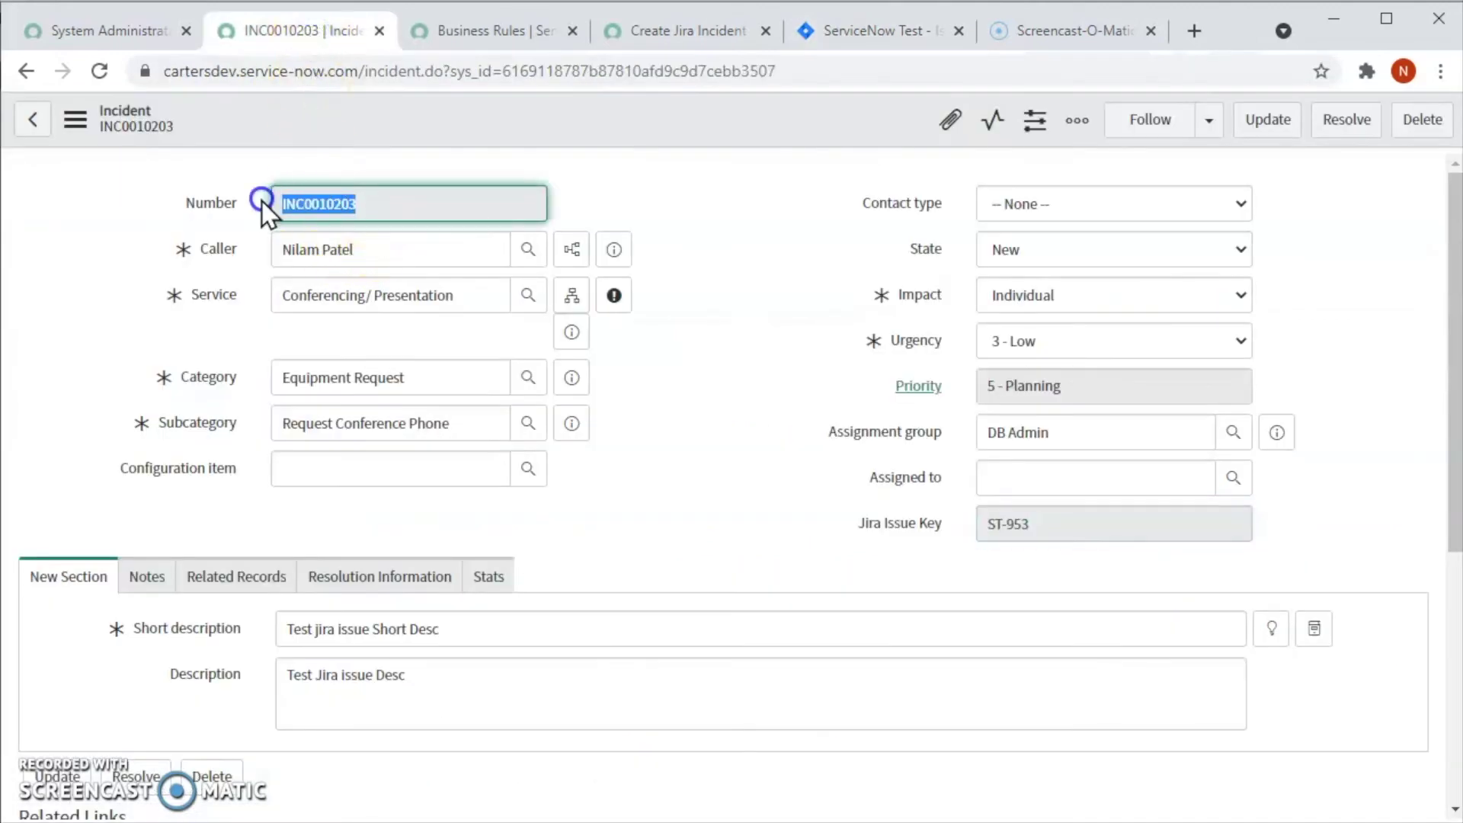
drag(1061, 533, 965, 537)
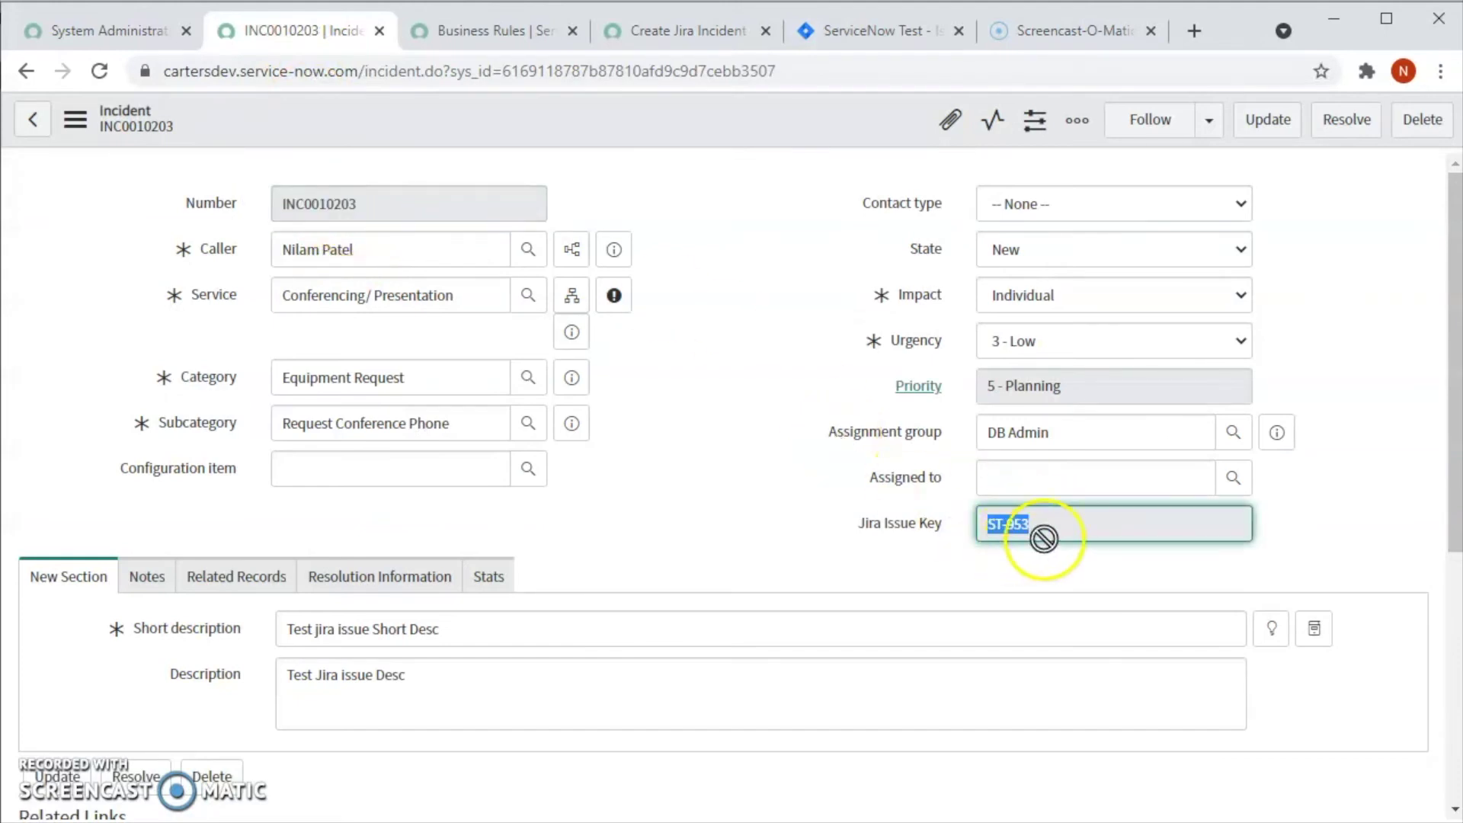
Open Jira issue ST-953 and inspect its title: INC0010203, 'Test jira issue Short Desc', and the caller's name
click(861, 35)
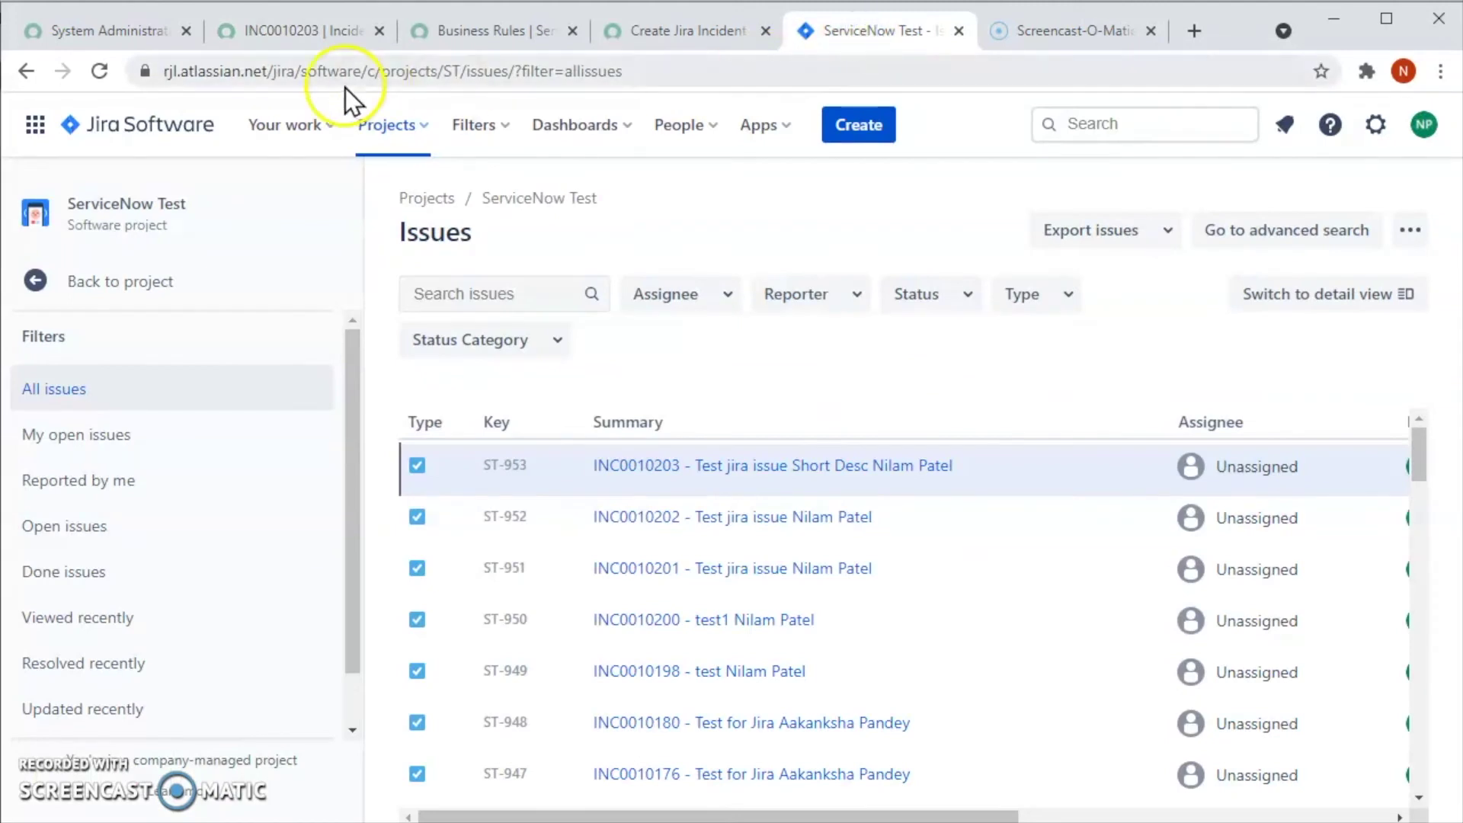
click(715, 468)
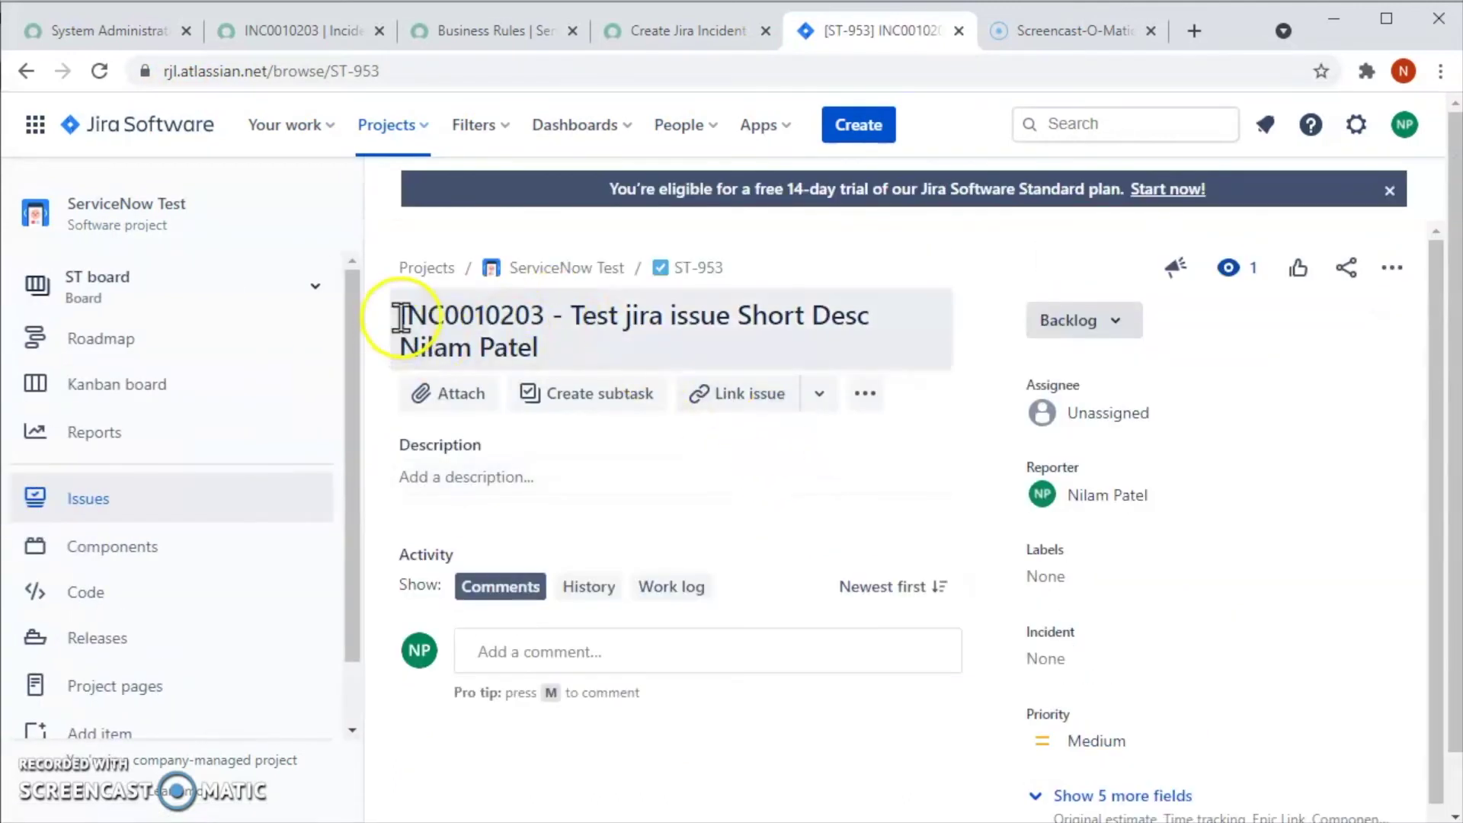
drag(400, 316, 544, 330)
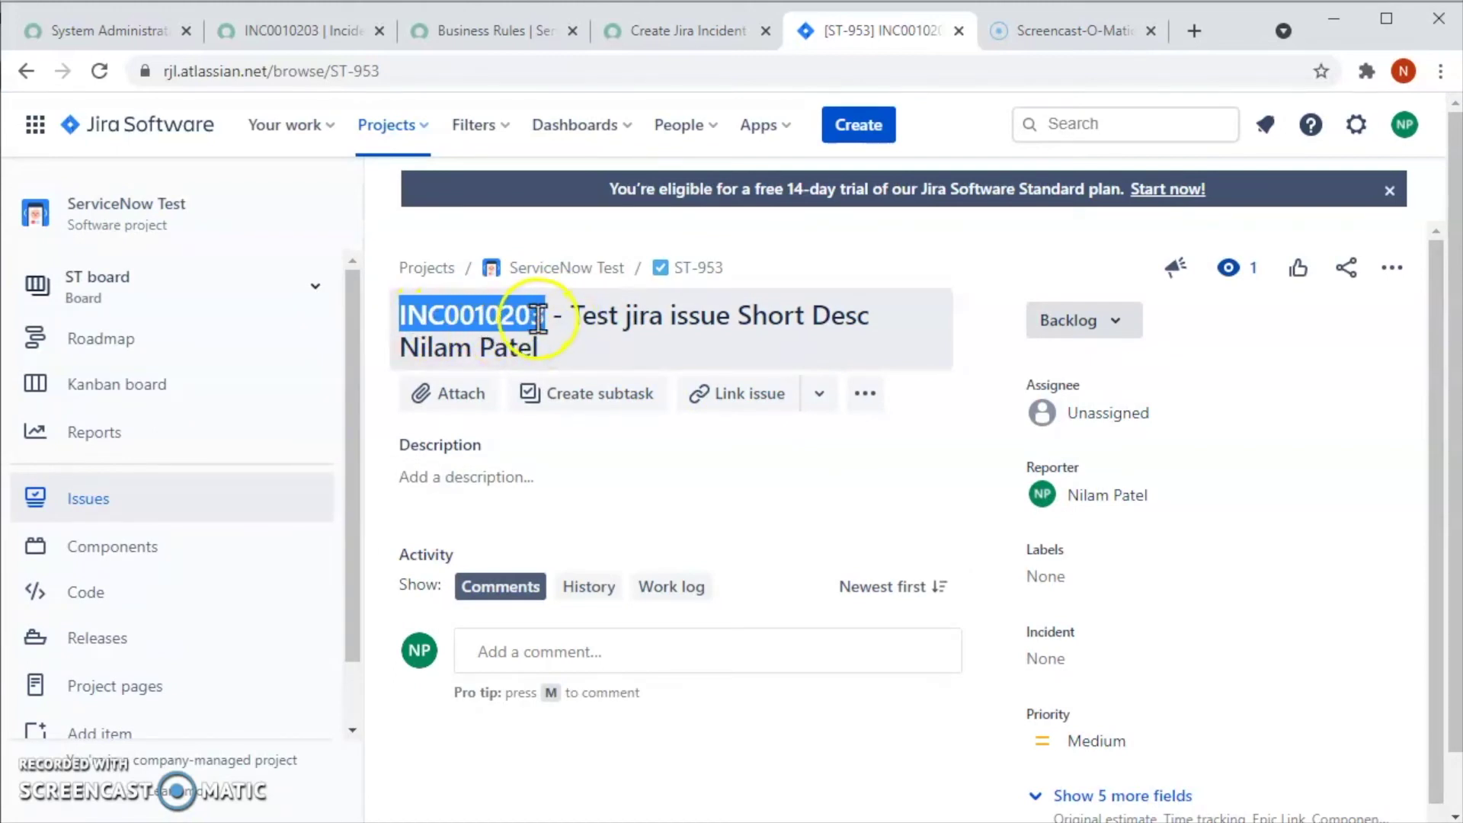
drag(570, 316, 876, 343)
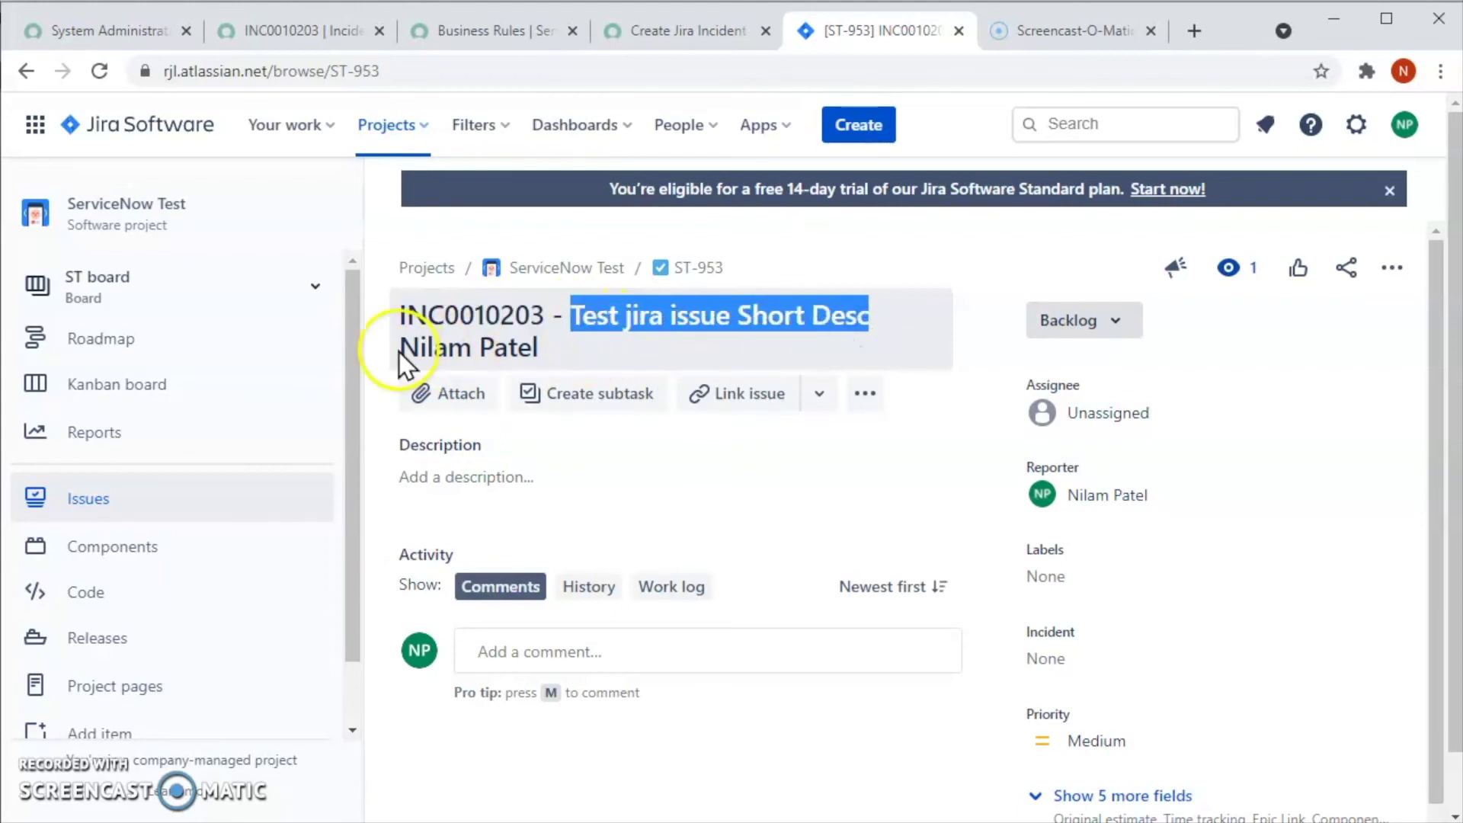
drag(399, 347, 536, 349)
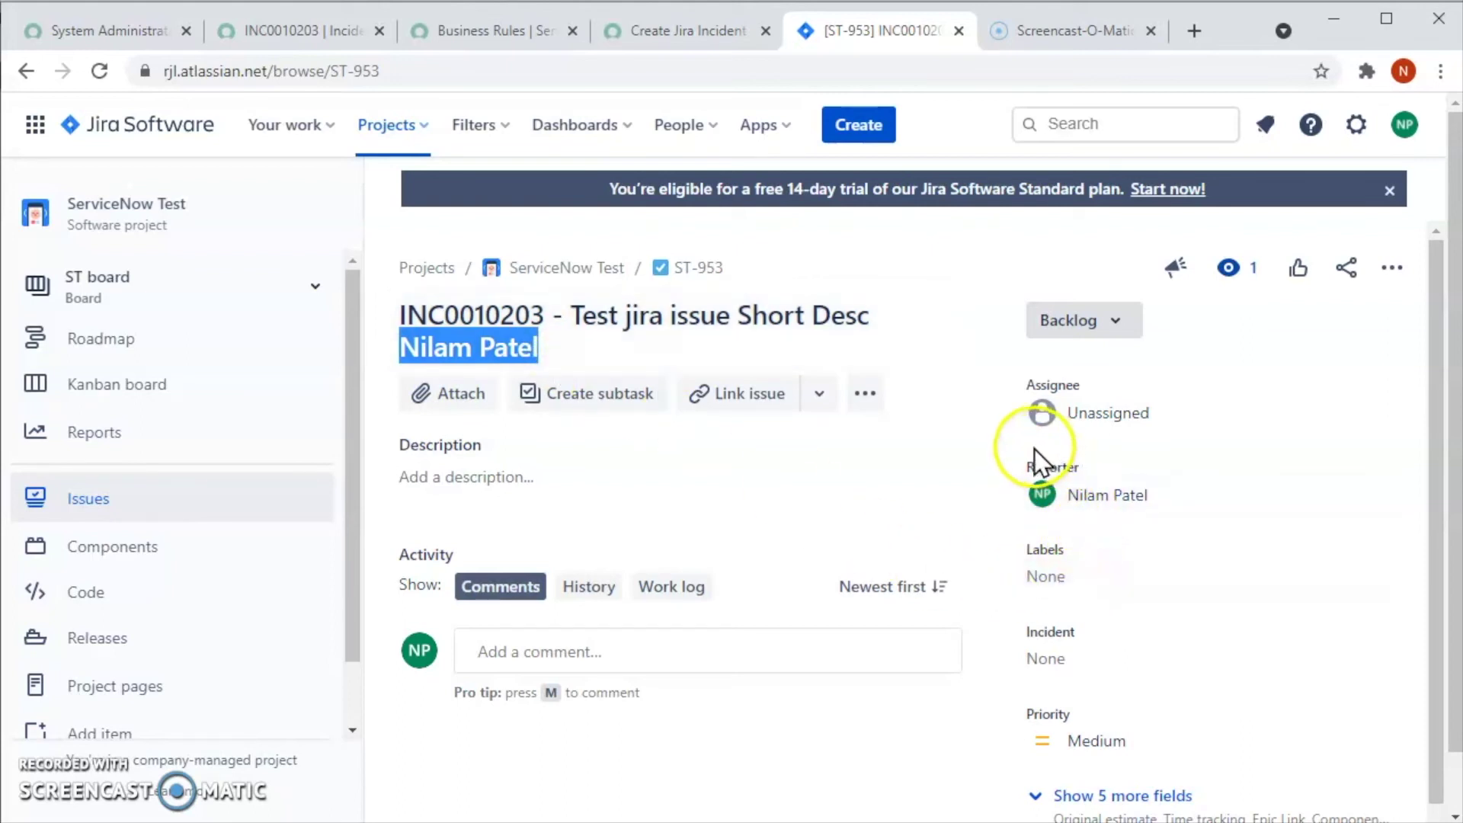
Confirm that the ST-953 issue description is still empty
scroll(1035, 450, down, 2)
scroll(1172, 555, up, 2)
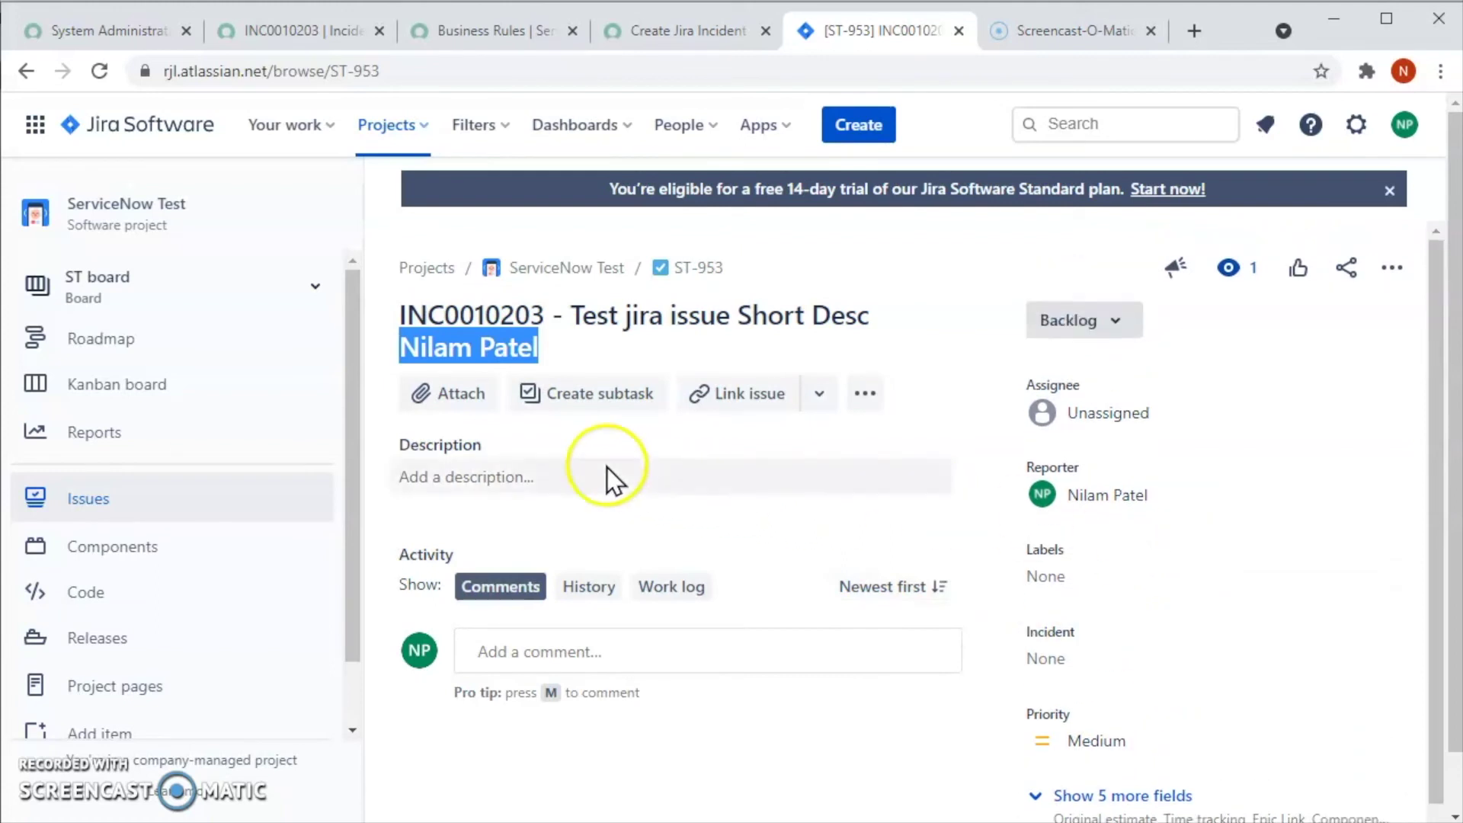
click(571, 458)
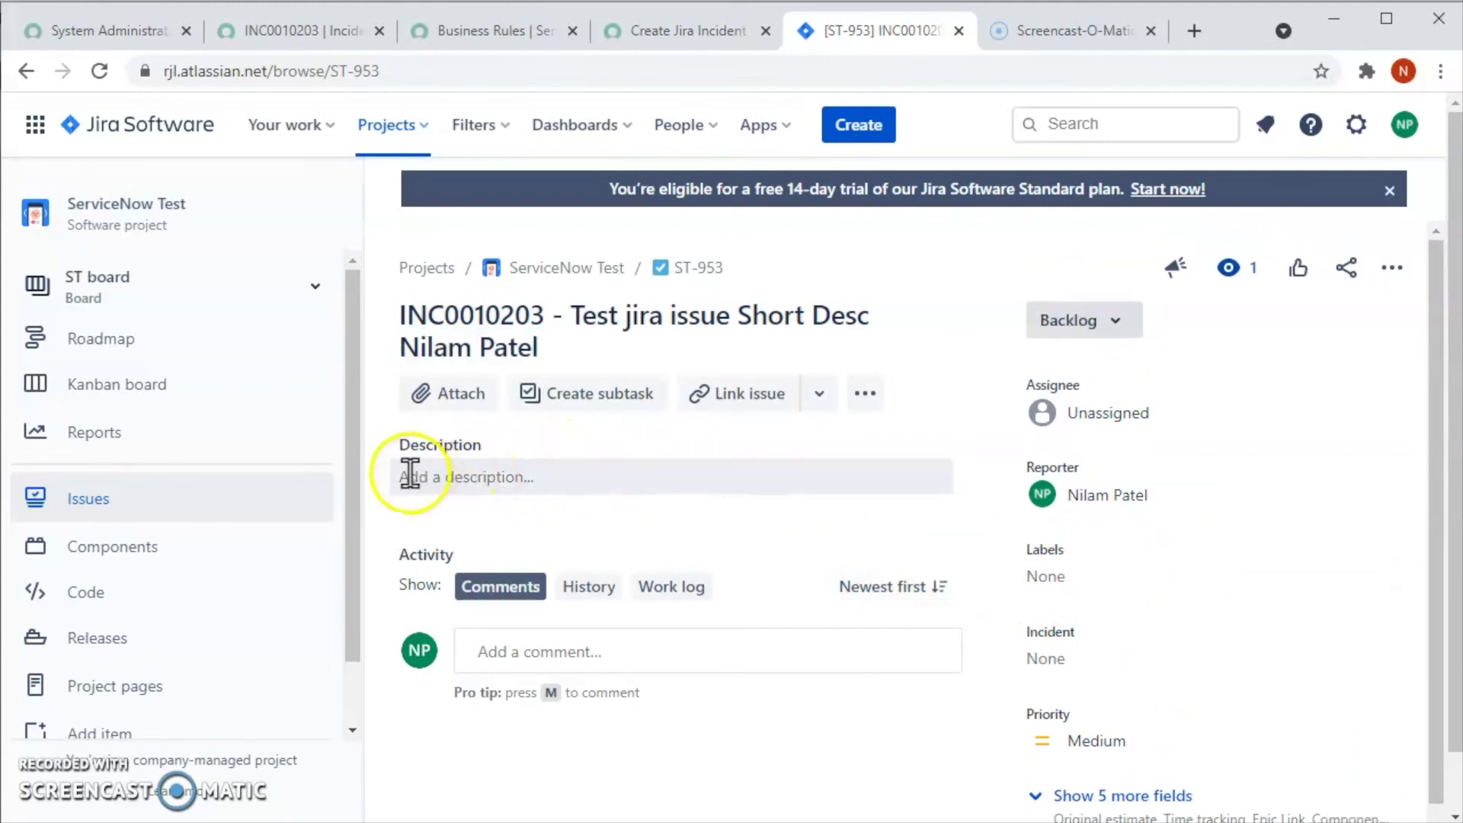
drag(399, 477, 581, 482)
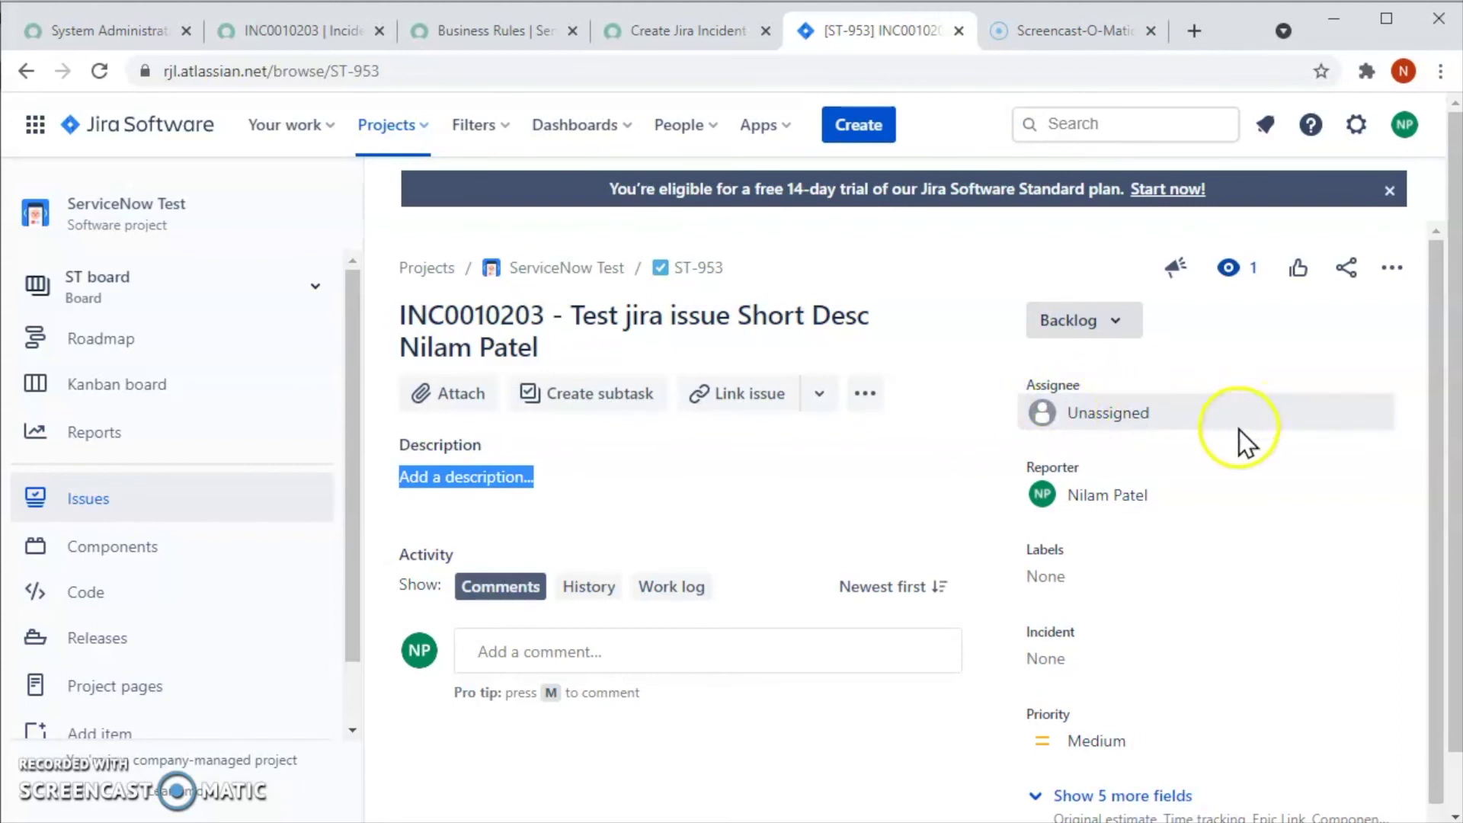
Compare INC0010203's empty Assigned to field with Jira issue ST-953, ending on the incident
click(304, 34)
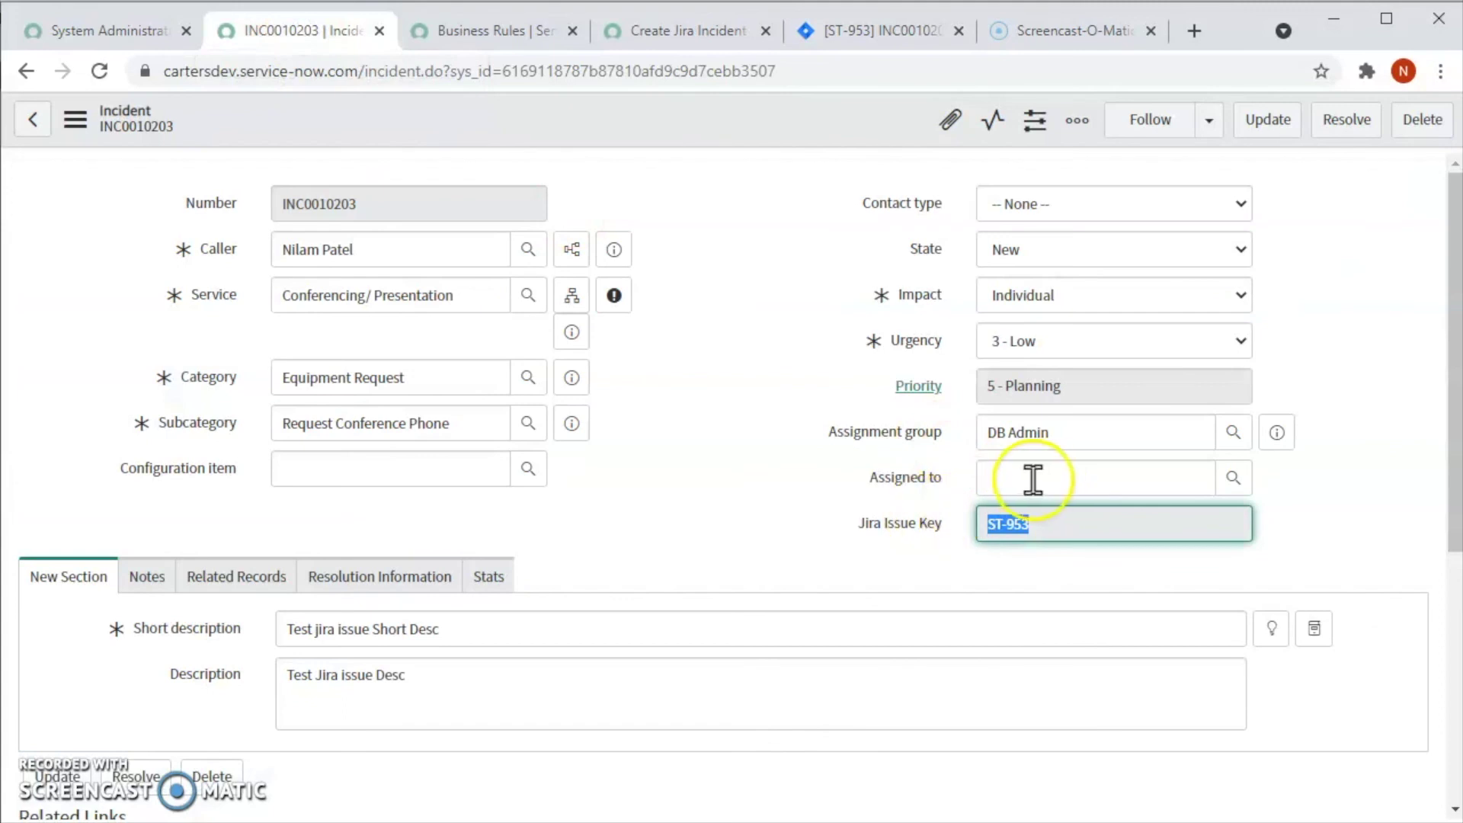
click(1000, 478)
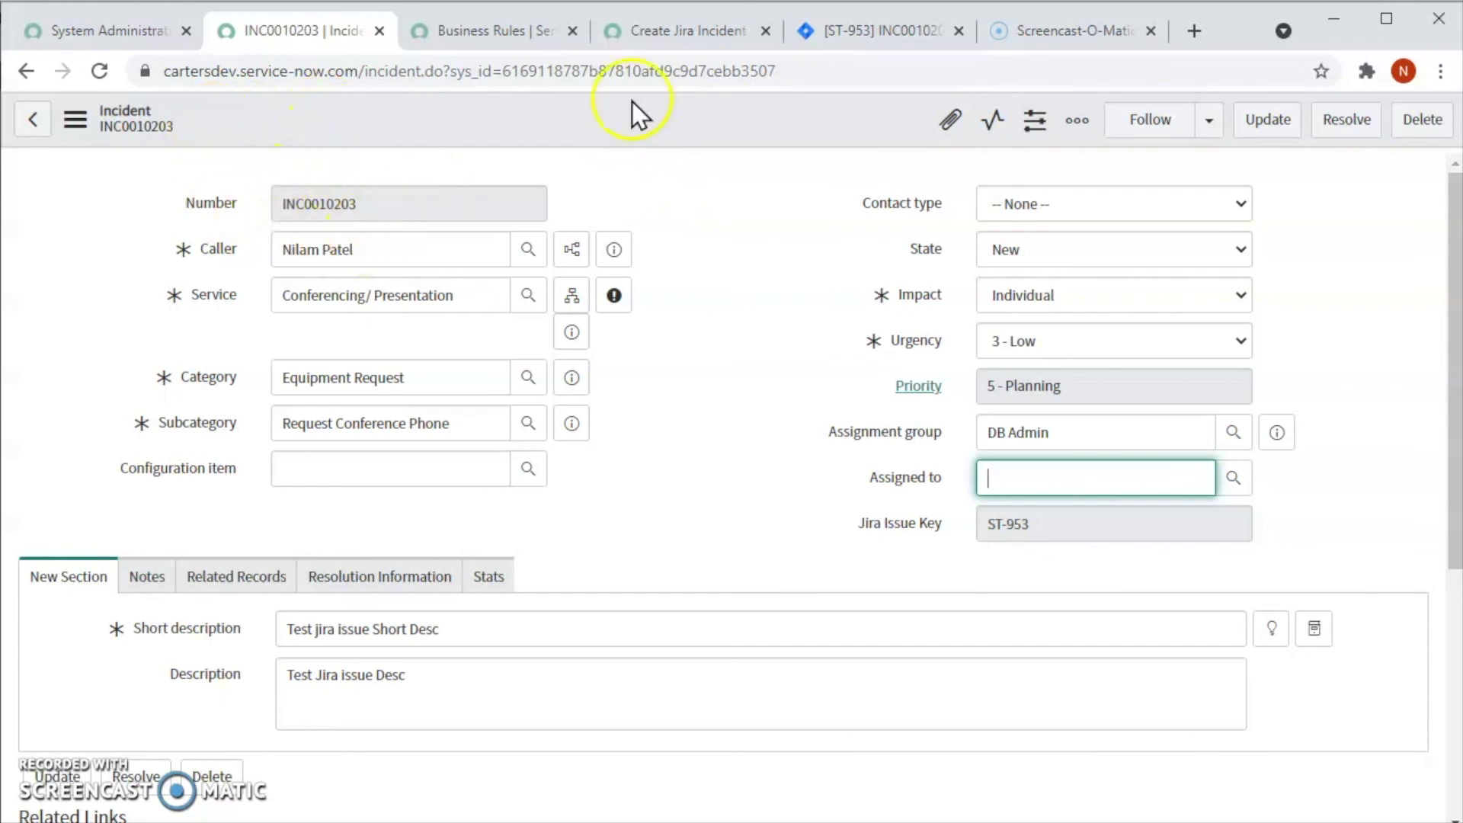
click(870, 31)
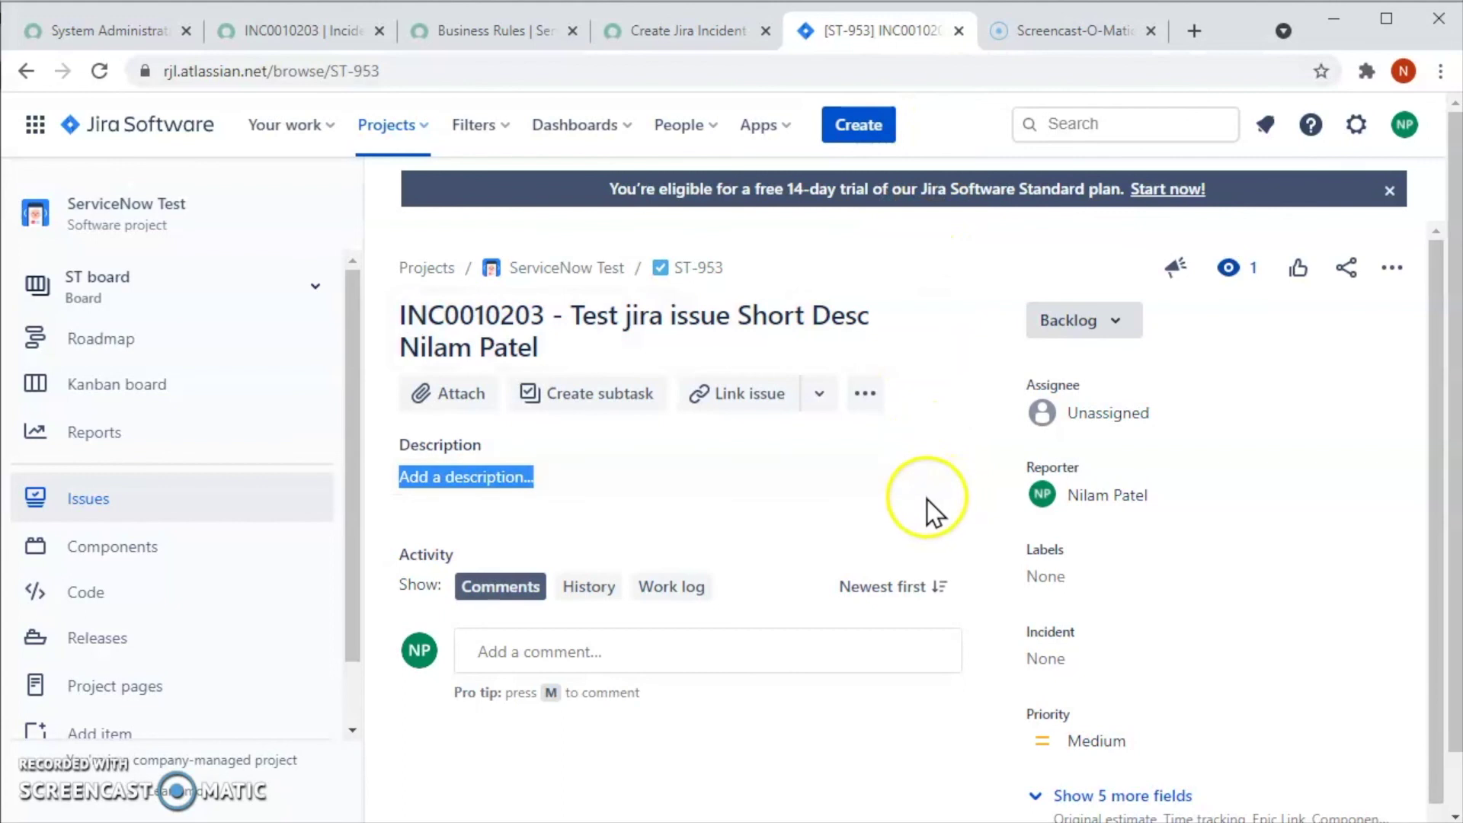
mouse_move(1032, 482)
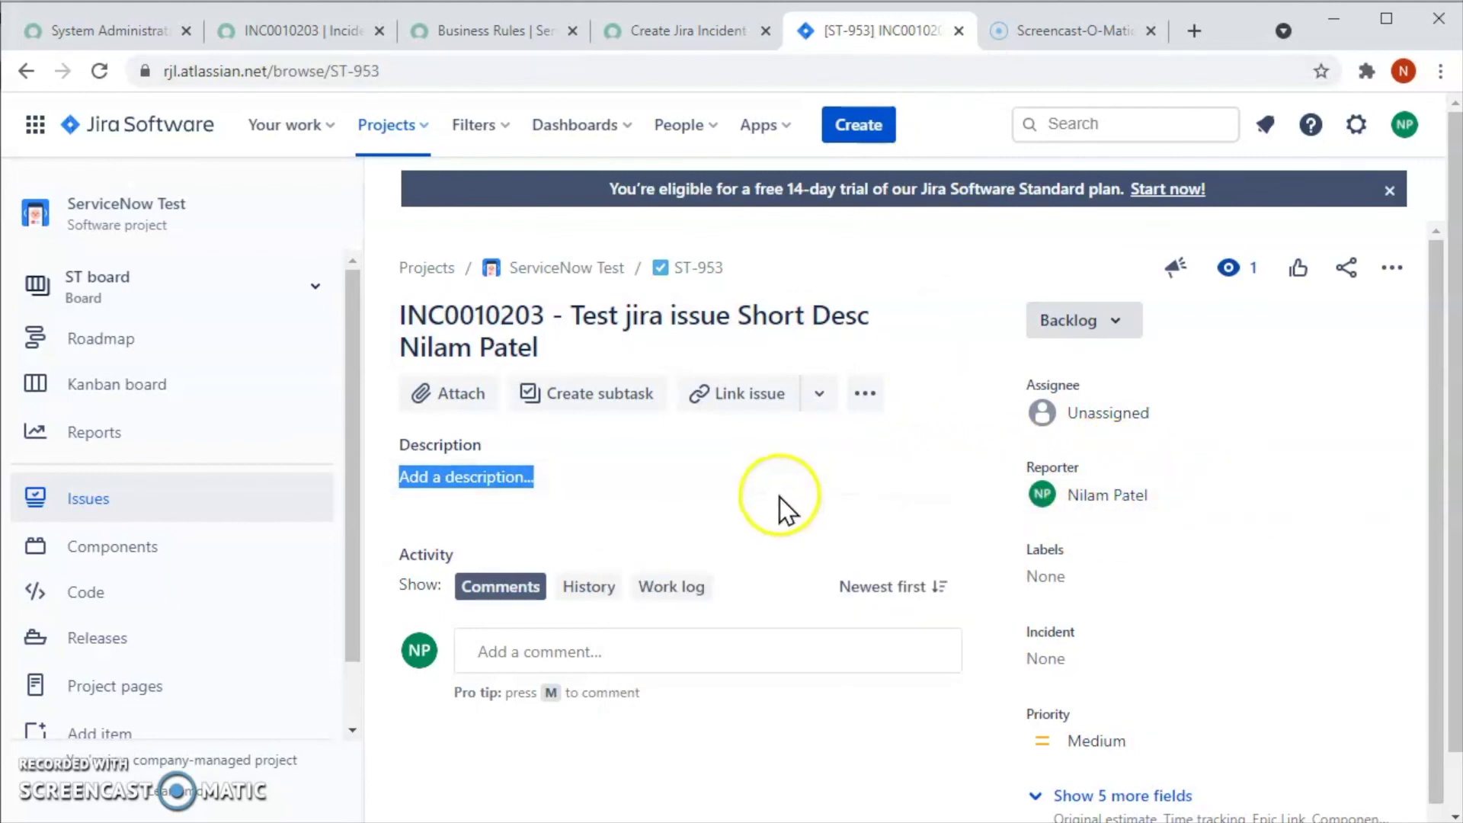
click(281, 32)
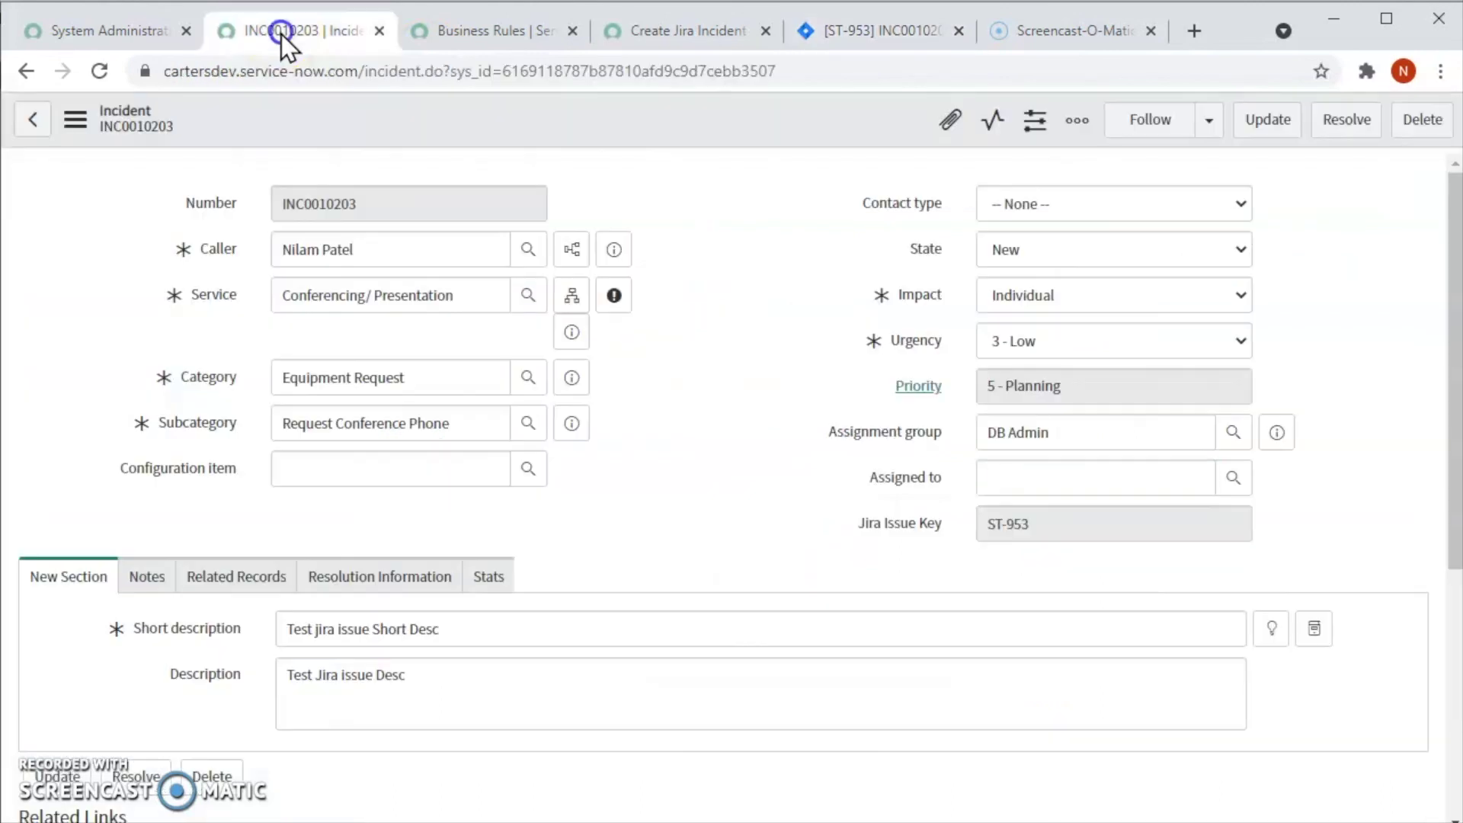